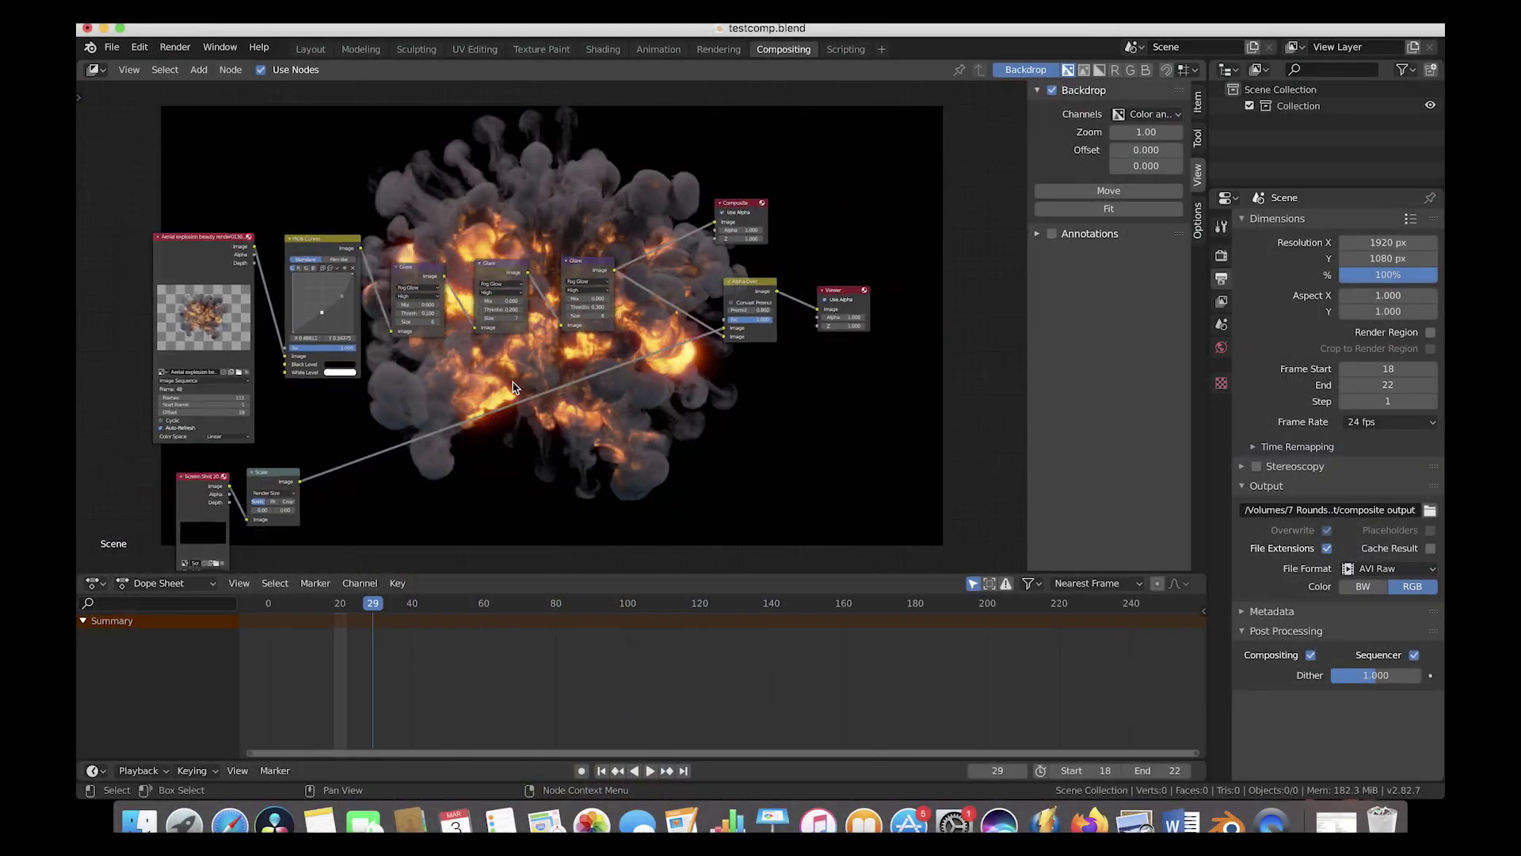
Pan and zoom the node editor to frame the compositor node tree.
{"action": "scroll", "coordinate": [270, 384], "scroll_direction": "down", "scroll_amount": 1}
{"action": "middle_click_drag", "start_coordinate": [269, 385], "coordinate": [436, 330]}
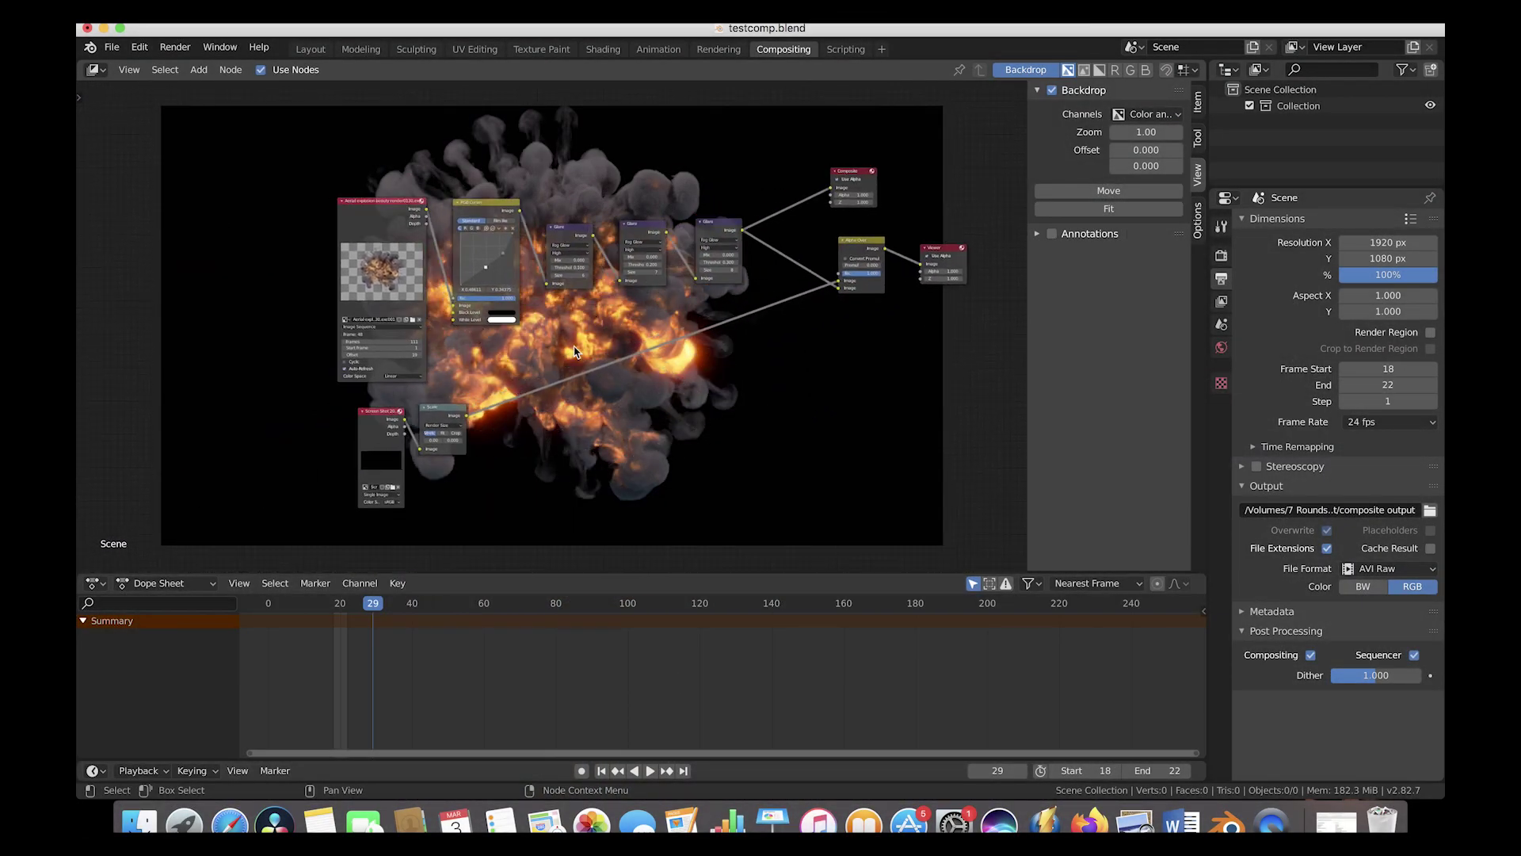
{"action": "scroll", "coordinate": [575, 351], "scroll_direction": "up", "scroll_amount": 3}
{"action": "scroll", "coordinate": [575, 352], "scroll_direction": "left", "scroll_amount": 5}
{"action": "scroll", "coordinate": [575, 351], "scroll_direction": "up", "scroll_amount": 5}
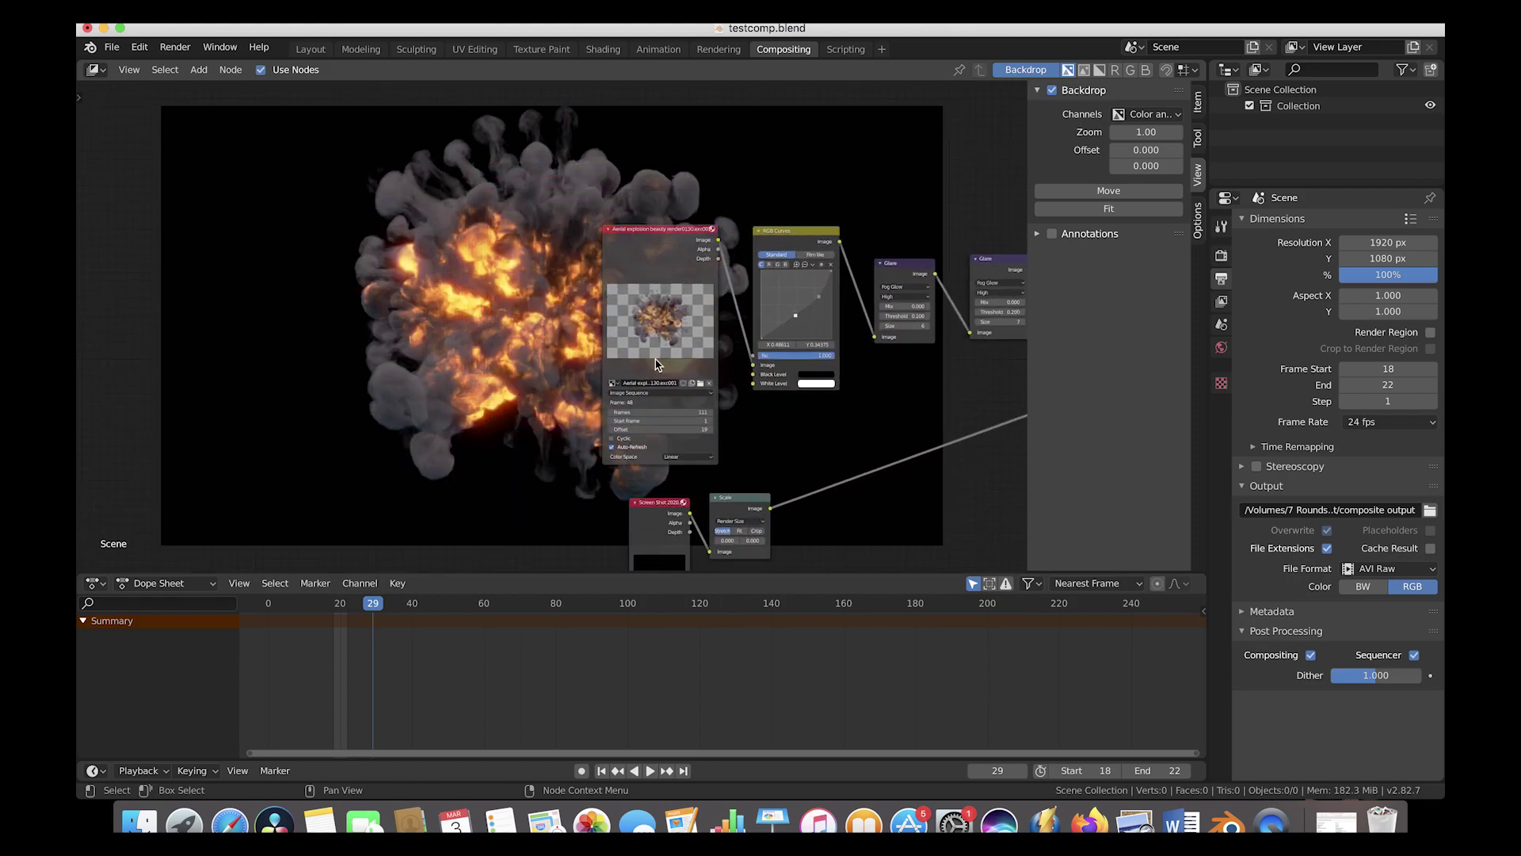
{"action": "scroll", "coordinate": [656, 365], "scroll_direction": "down", "scroll_amount": 3}
{"action": "scroll", "coordinate": [656, 365], "scroll_direction": "right", "scroll_amount": 3}
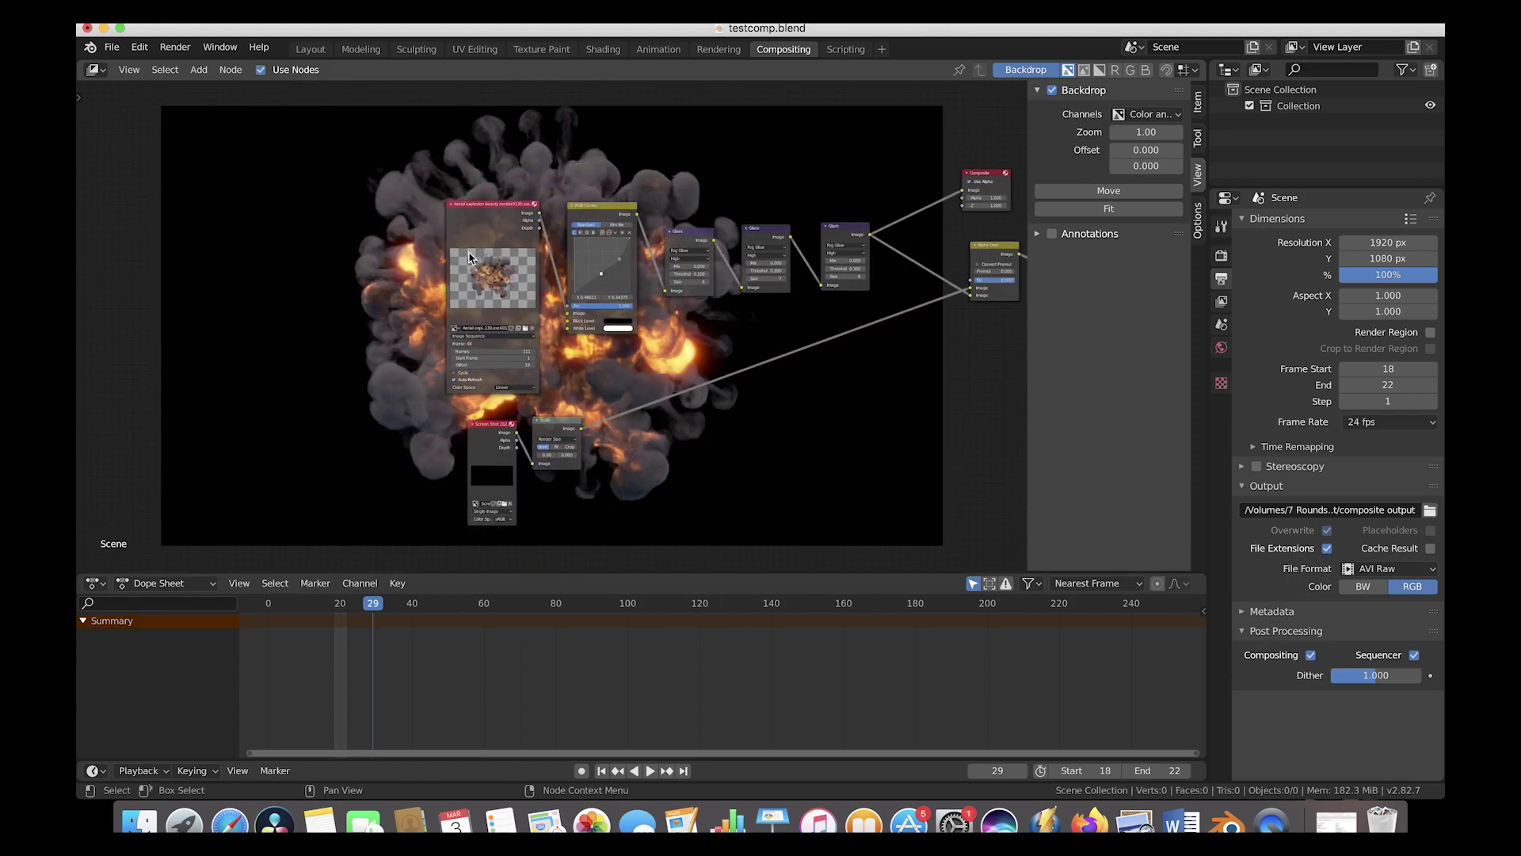
{"action": "scroll", "coordinate": [500, 187], "scroll_direction": "down", "scroll_amount": 3}
{"action": "scroll", "coordinate": [500, 188], "scroll_direction": "right", "scroll_amount": 3}
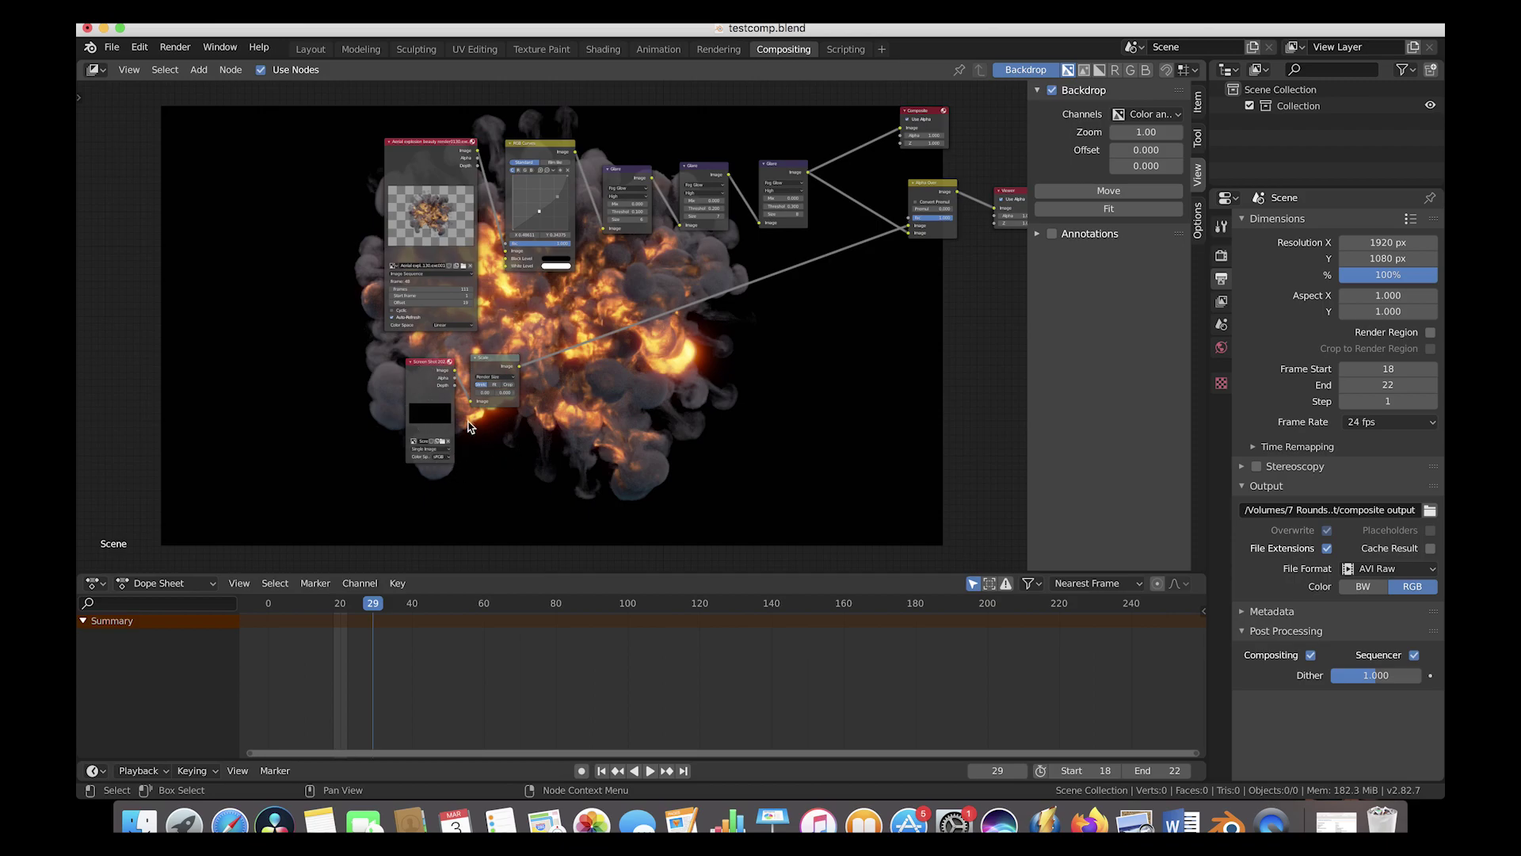
{"action": "scroll", "coordinate": [545, 315], "scroll_direction": "up", "scroll_amount": 10}
{"action": "scroll", "coordinate": [545, 316], "scroll_direction": "right", "scroll_amount": 3}
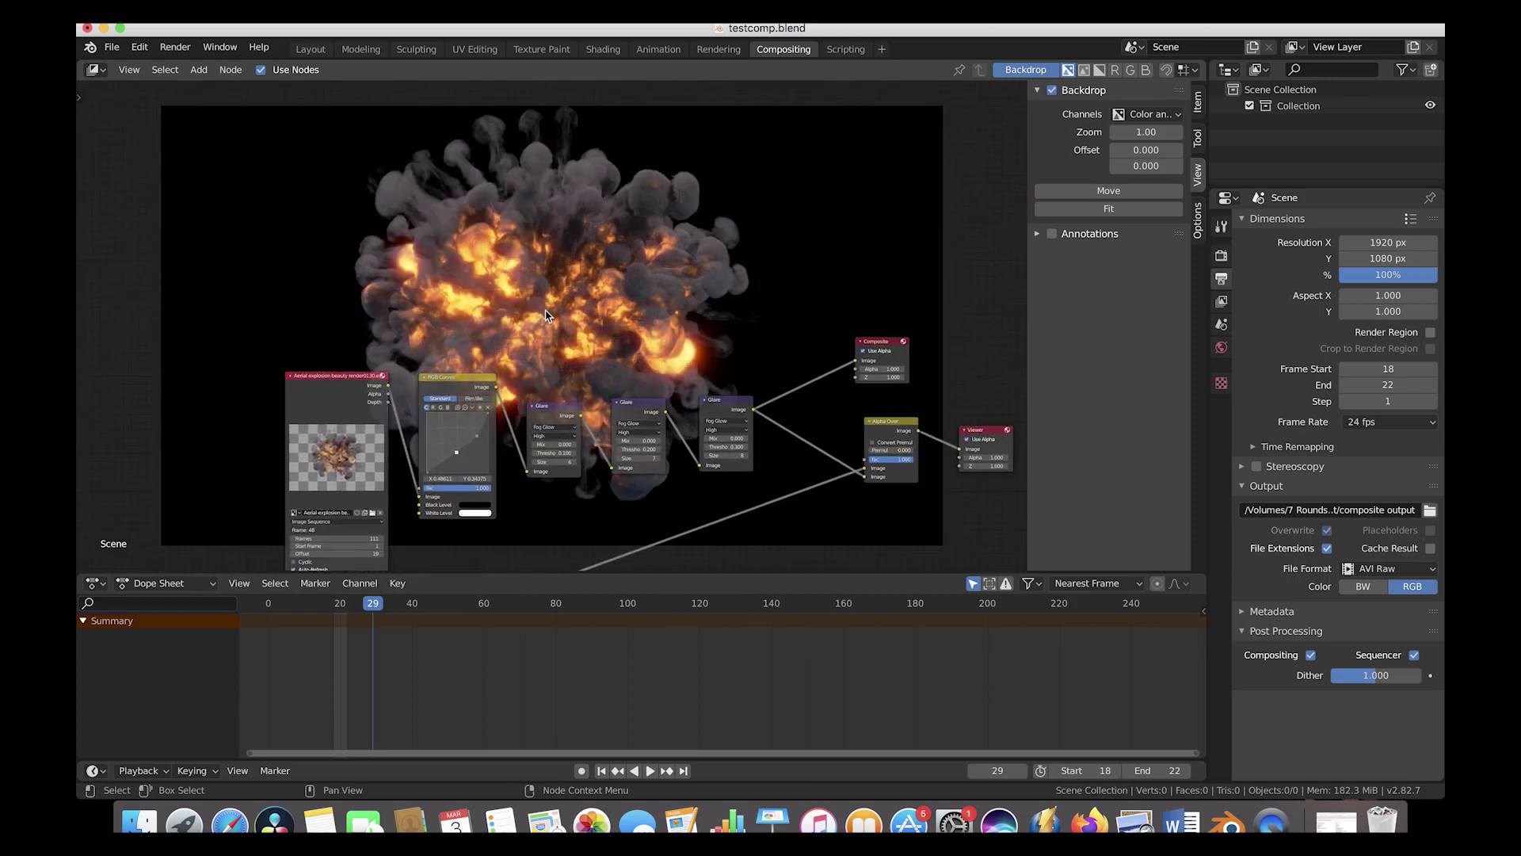
{"action": "scroll", "coordinate": [545, 315], "scroll_direction": "down", "scroll_amount": 5}
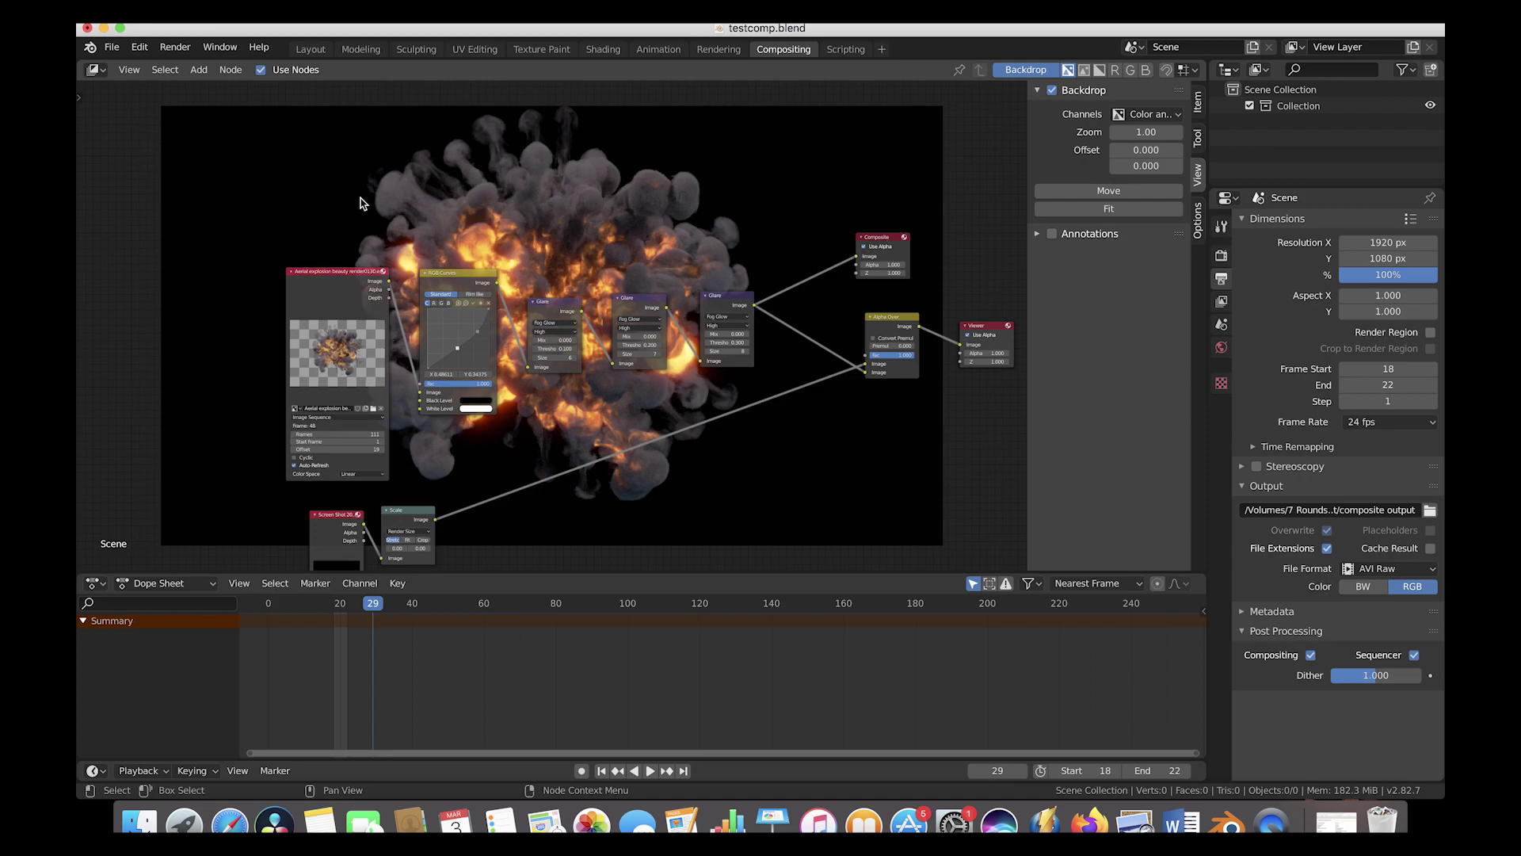
Add a Render Layers node, then delete it again.
{"action": "key", "text": "shift+a"}
{"action": "mouse_move", "coordinate": [176, 206]}
{"action": "left_click", "coordinate": [350, 272]}
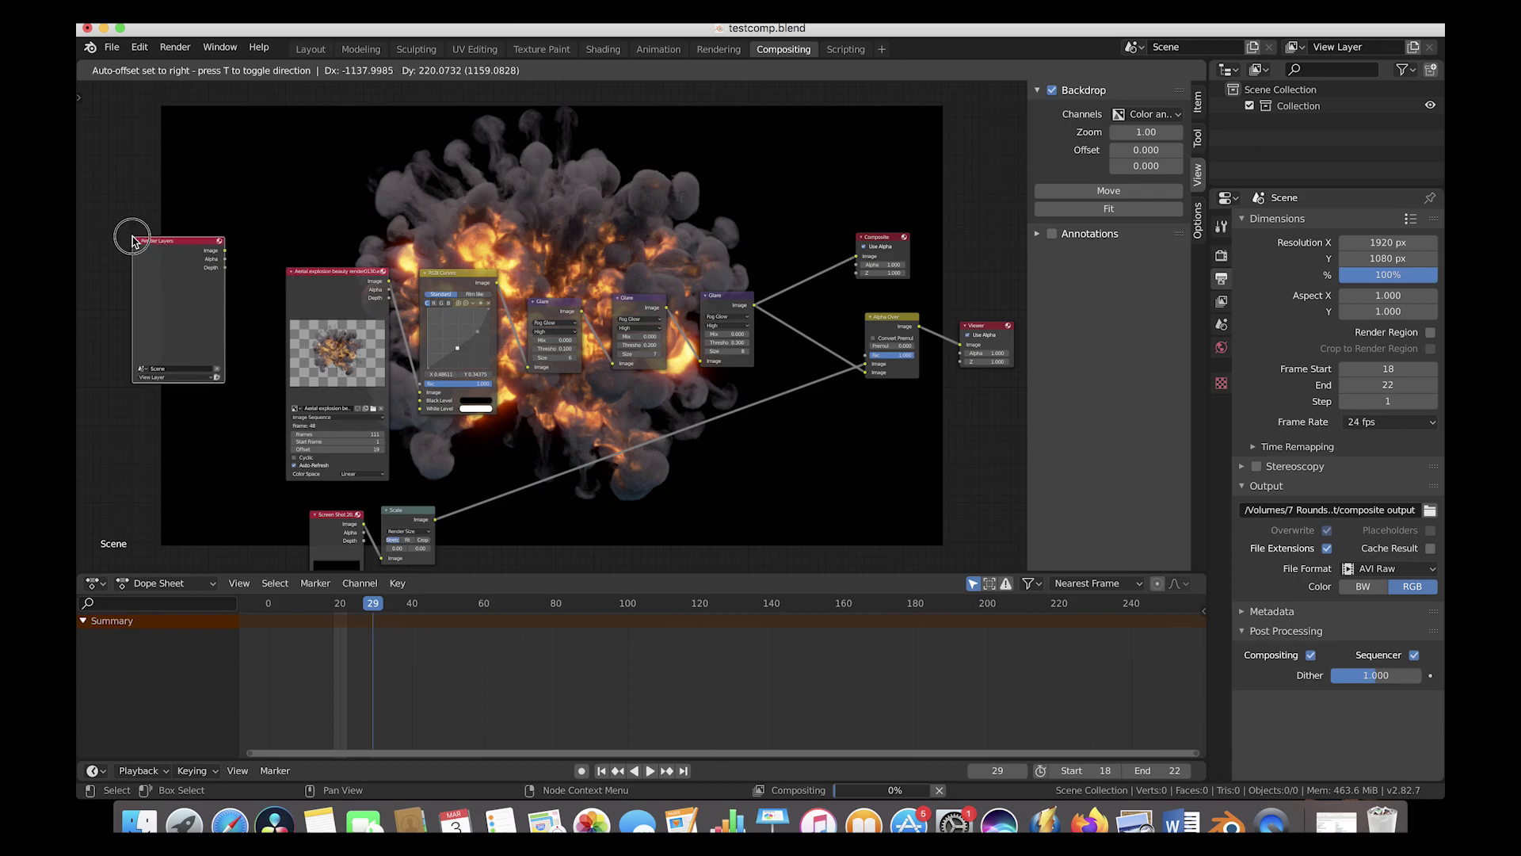
{"action": "left_click", "coordinate": [132, 240]}
{"action": "key", "text": "x"}
{"action": "scroll", "coordinate": [329, 299], "scroll_direction": "up", "scroll_amount": 1}
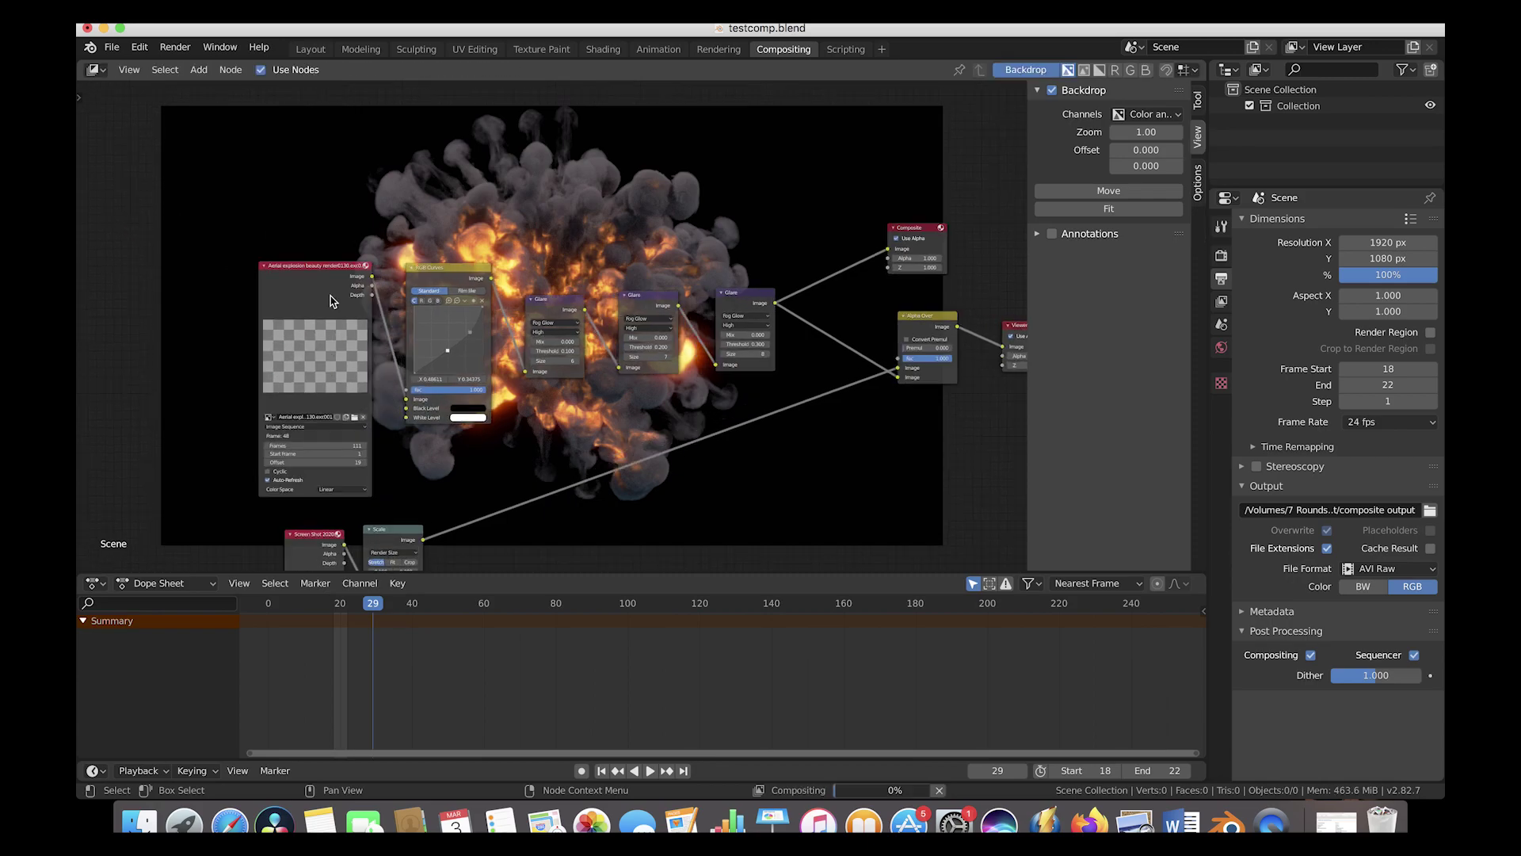
{"action": "scroll", "coordinate": [331, 301], "scroll_direction": "right", "scroll_amount": 5}
{"action": "scroll", "coordinate": [437, 256], "scroll_direction": "up", "scroll_amount": 5}
In RGB Curves, nudge the upper point up slightly and pull the lower point down to darken.
{"action": "left_click", "coordinate": [153, 360]}
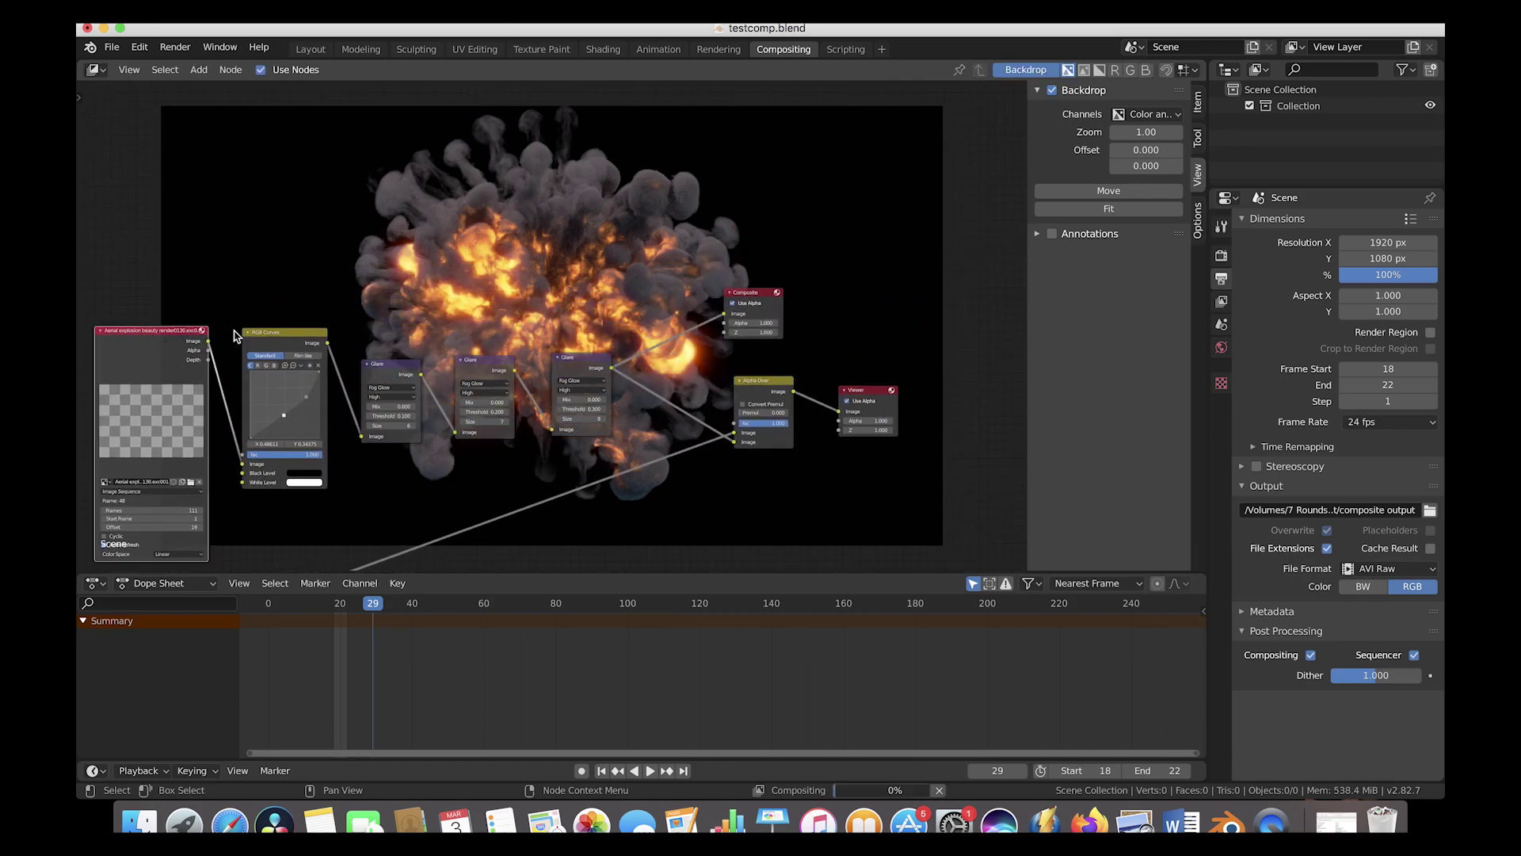
{"action": "left_click", "coordinate": [278, 334]}
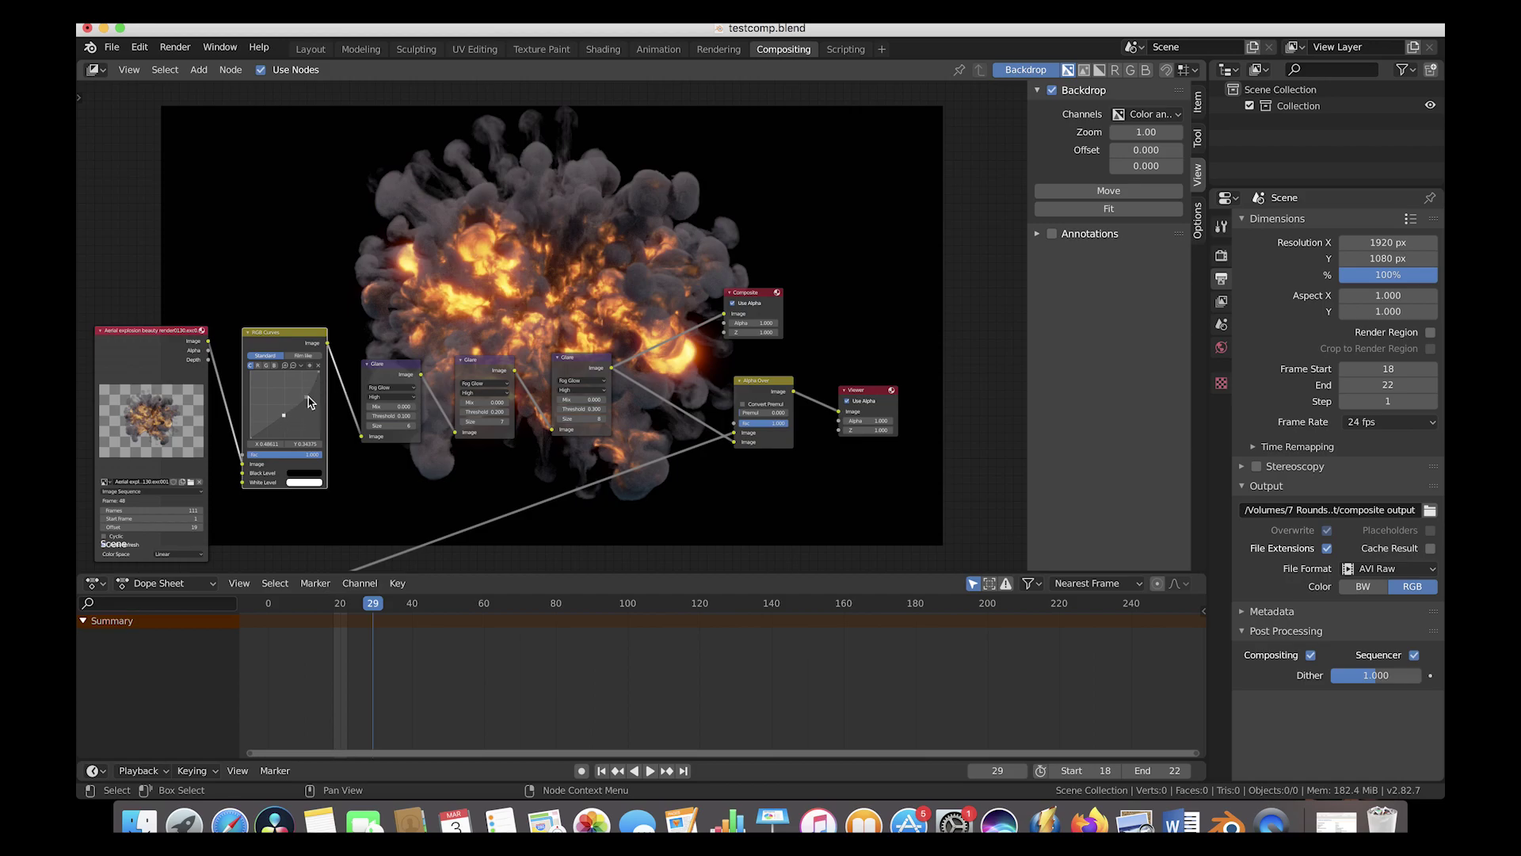
{"action": "left_click_drag", "start_coordinate": [300, 394], "coordinate": [301, 392]}
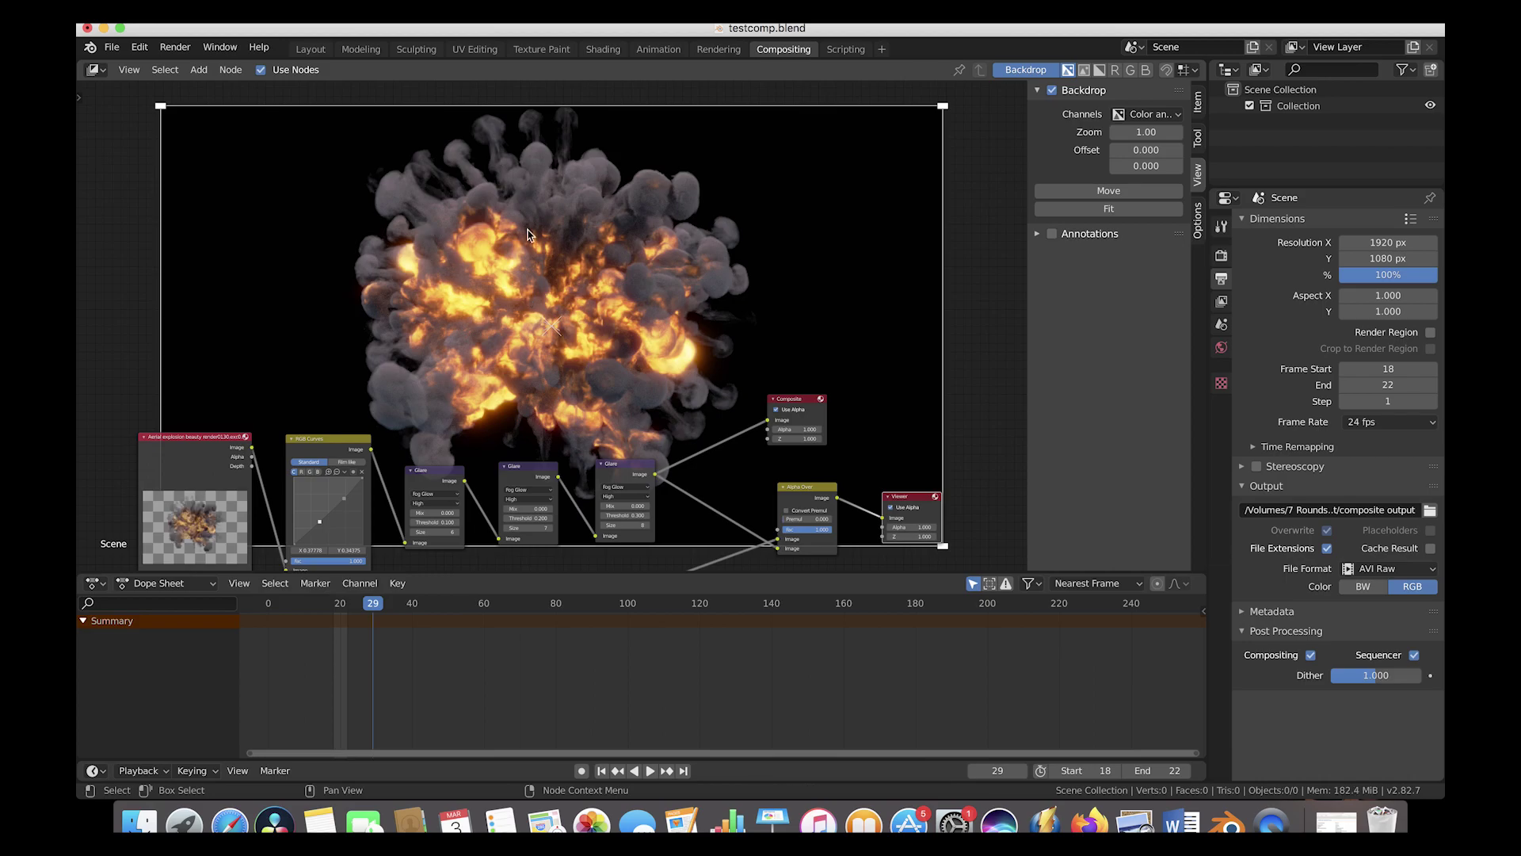
{"action": "scroll", "coordinate": [486, 274], "scroll_direction": "down", "scroll_amount": 3}
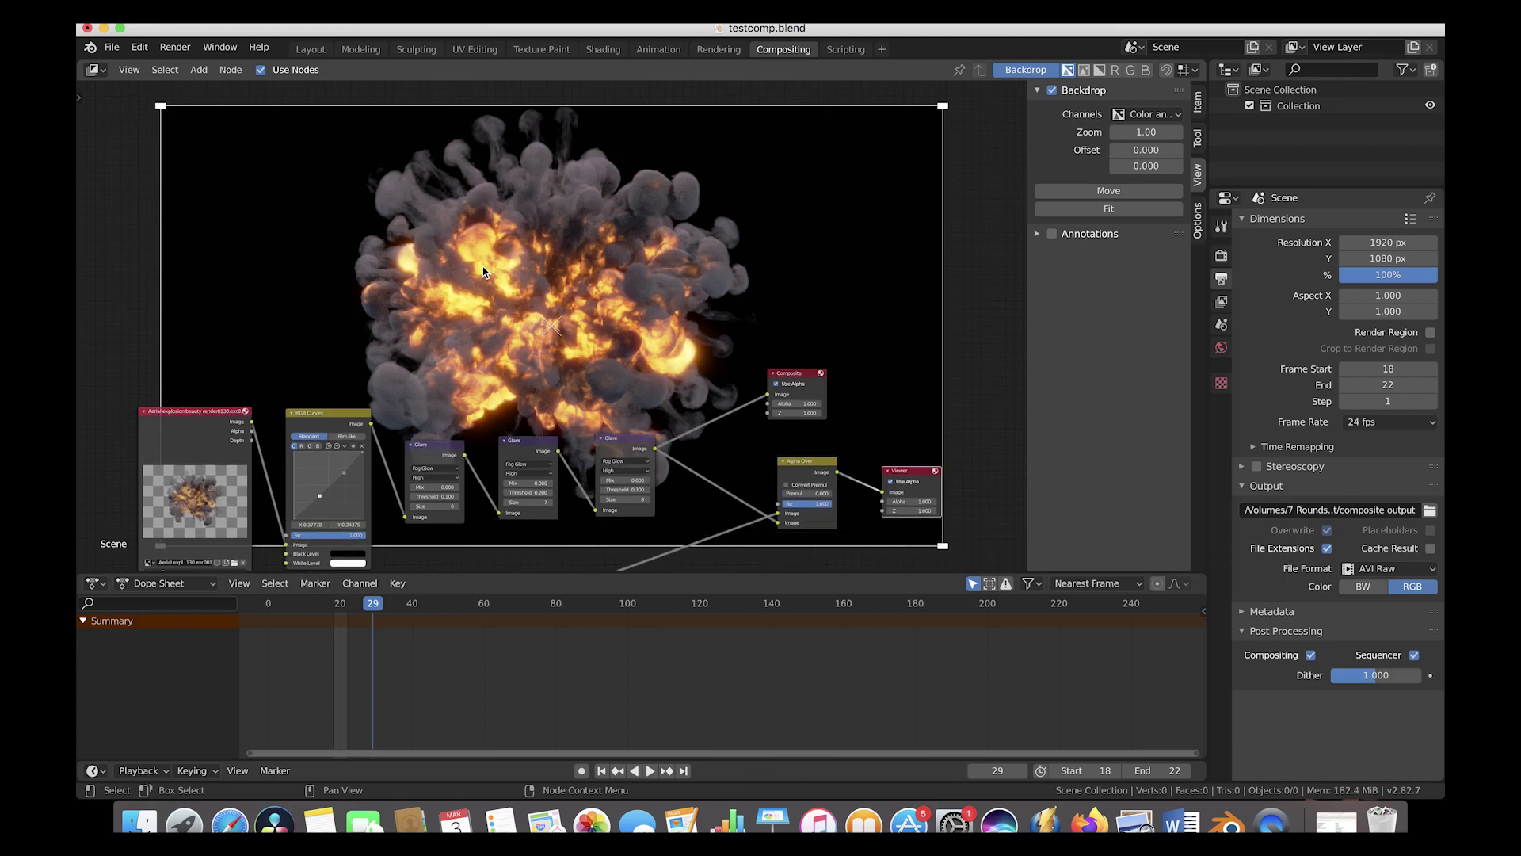
{"action": "scroll", "coordinate": [555, 266], "scroll_direction": "down", "scroll_amount": 8}
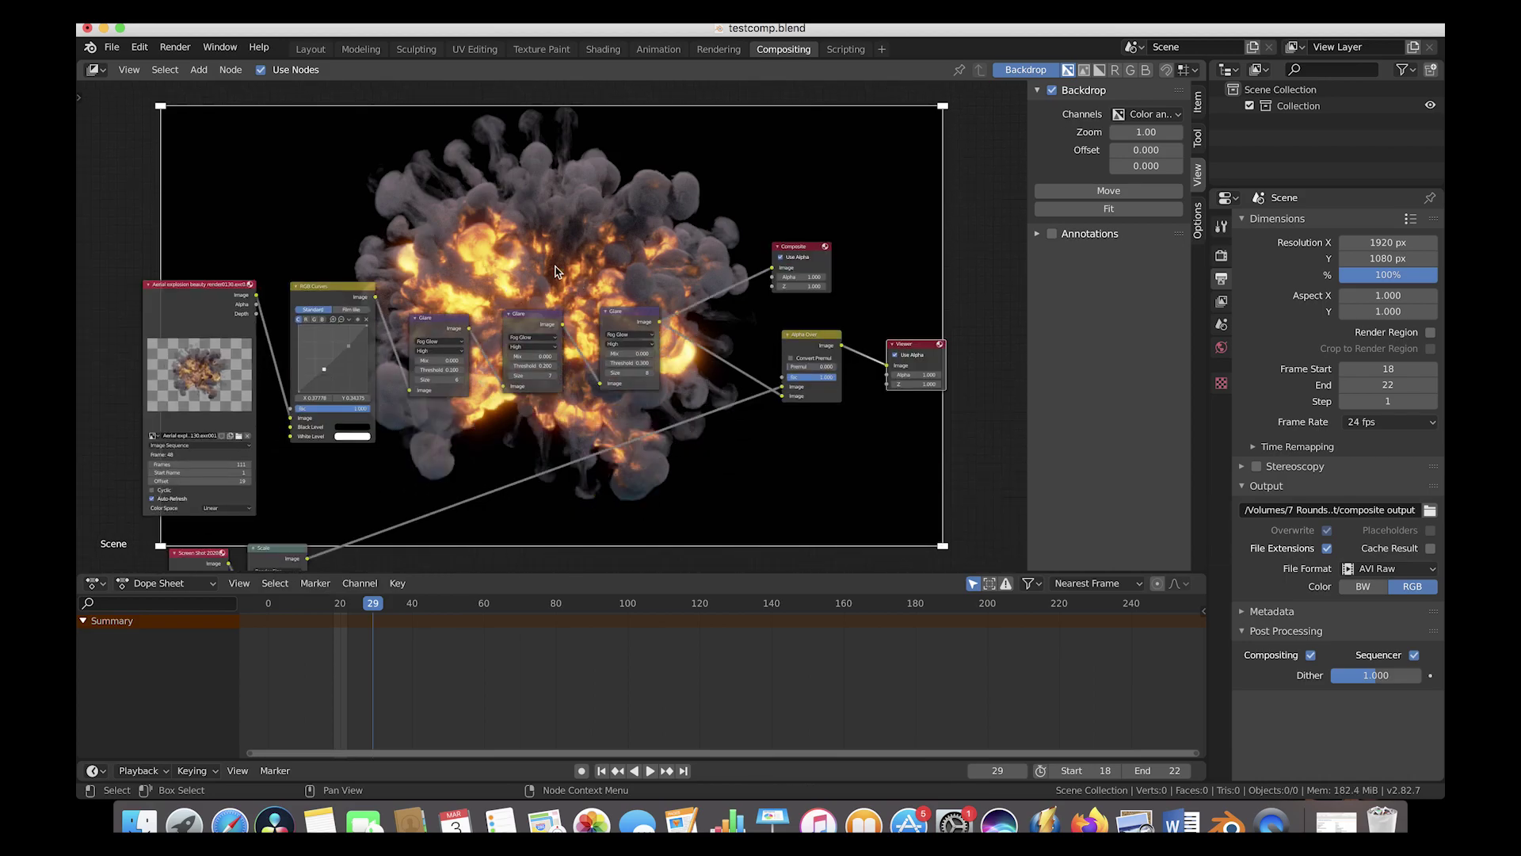
{"action": "left_click_drag", "start_coordinate": [325, 353], "coordinate": [355, 334]}
{"action": "scroll", "coordinate": [356, 336], "scroll_direction": "down", "scroll_amount": 2}
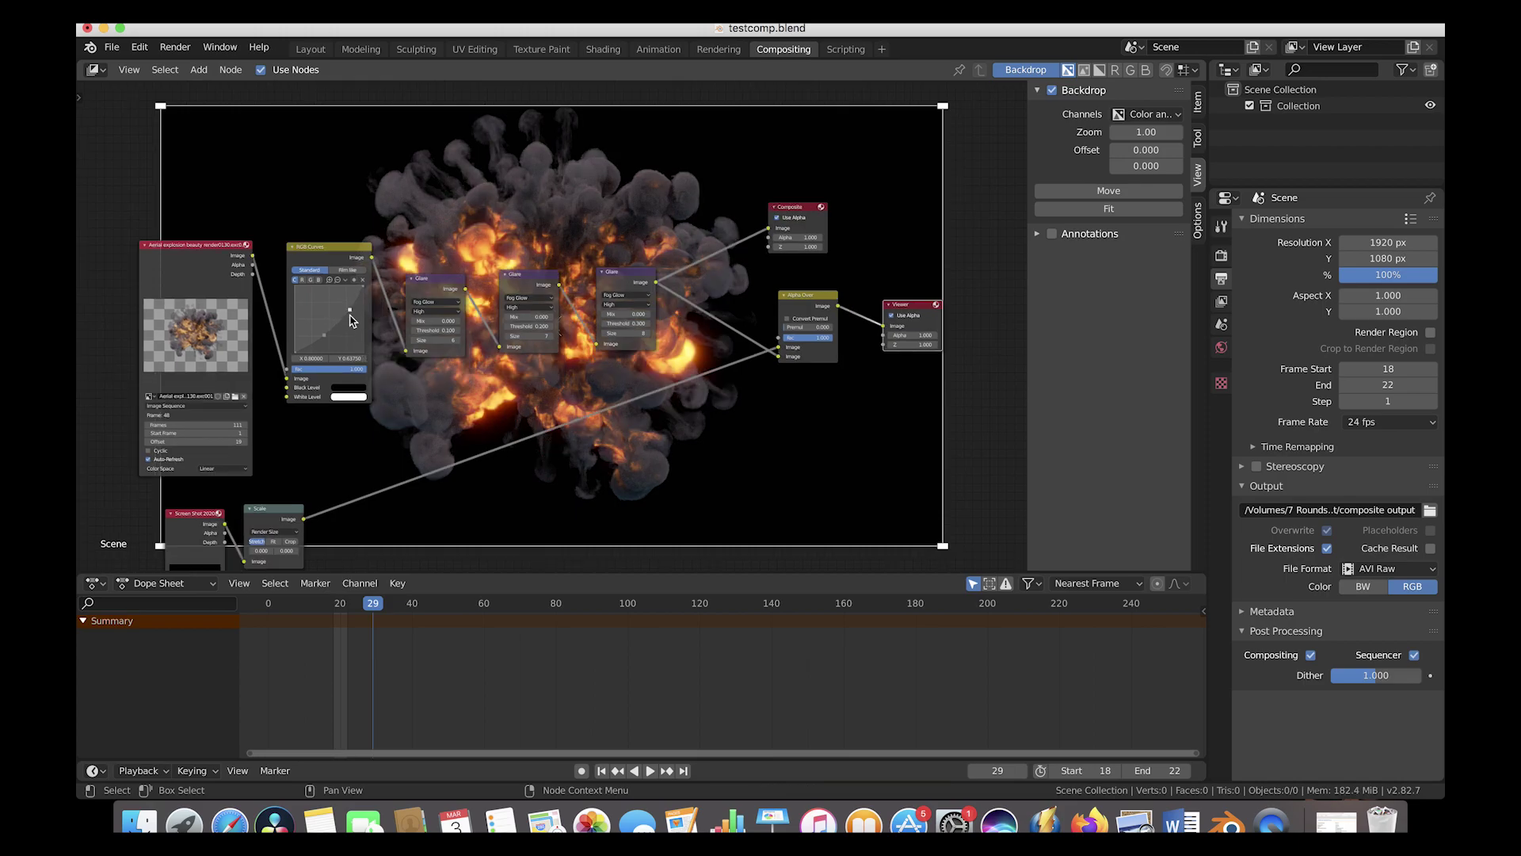
{"action": "scroll", "coordinate": [560, 333], "scroll_direction": "up", "scroll_amount": 3}
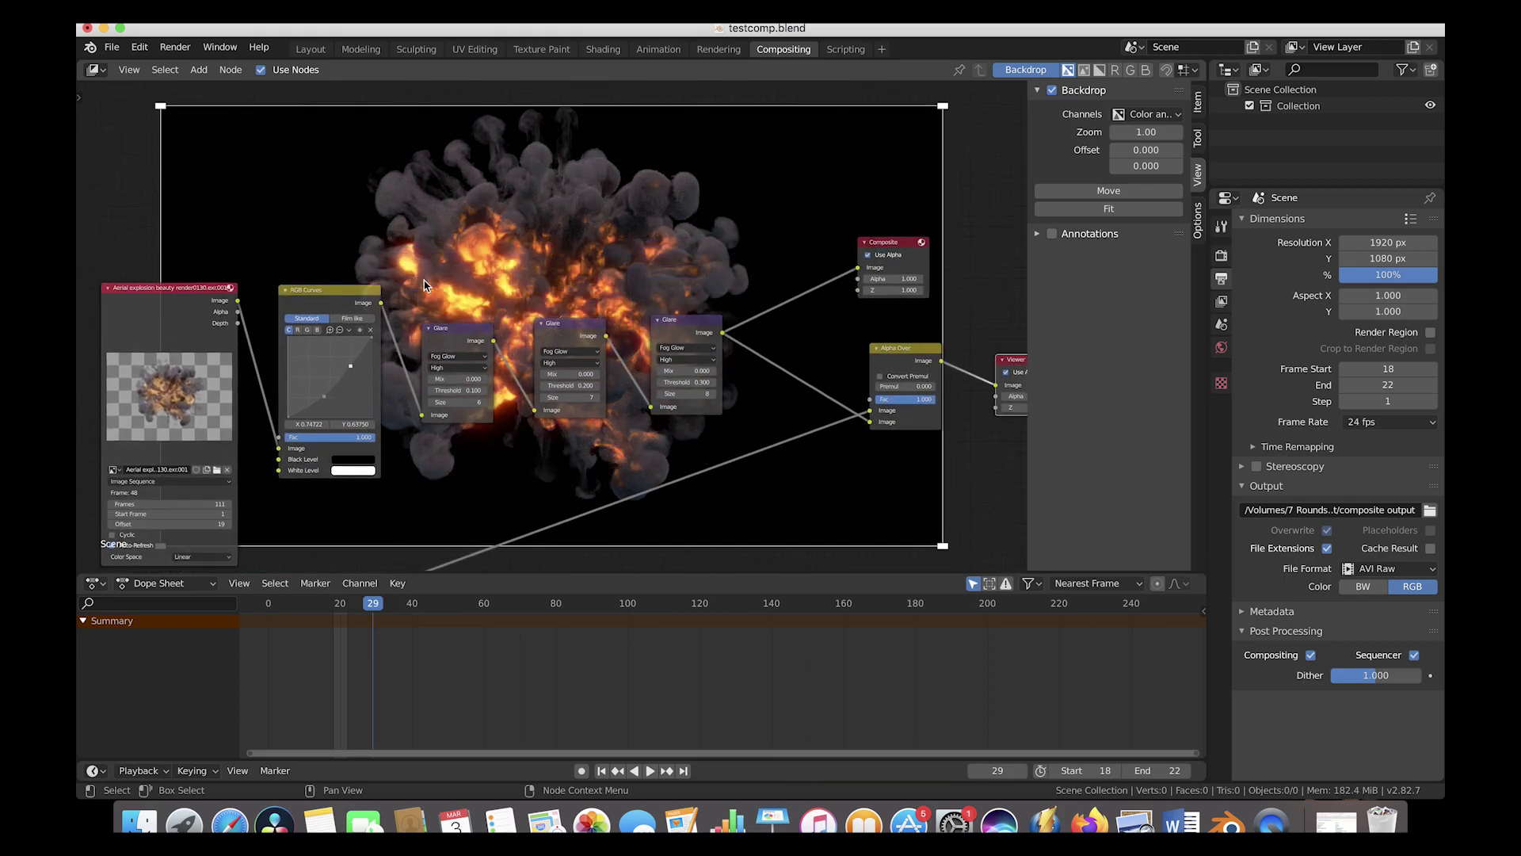
{"action": "left_click", "coordinate": [464, 357]}
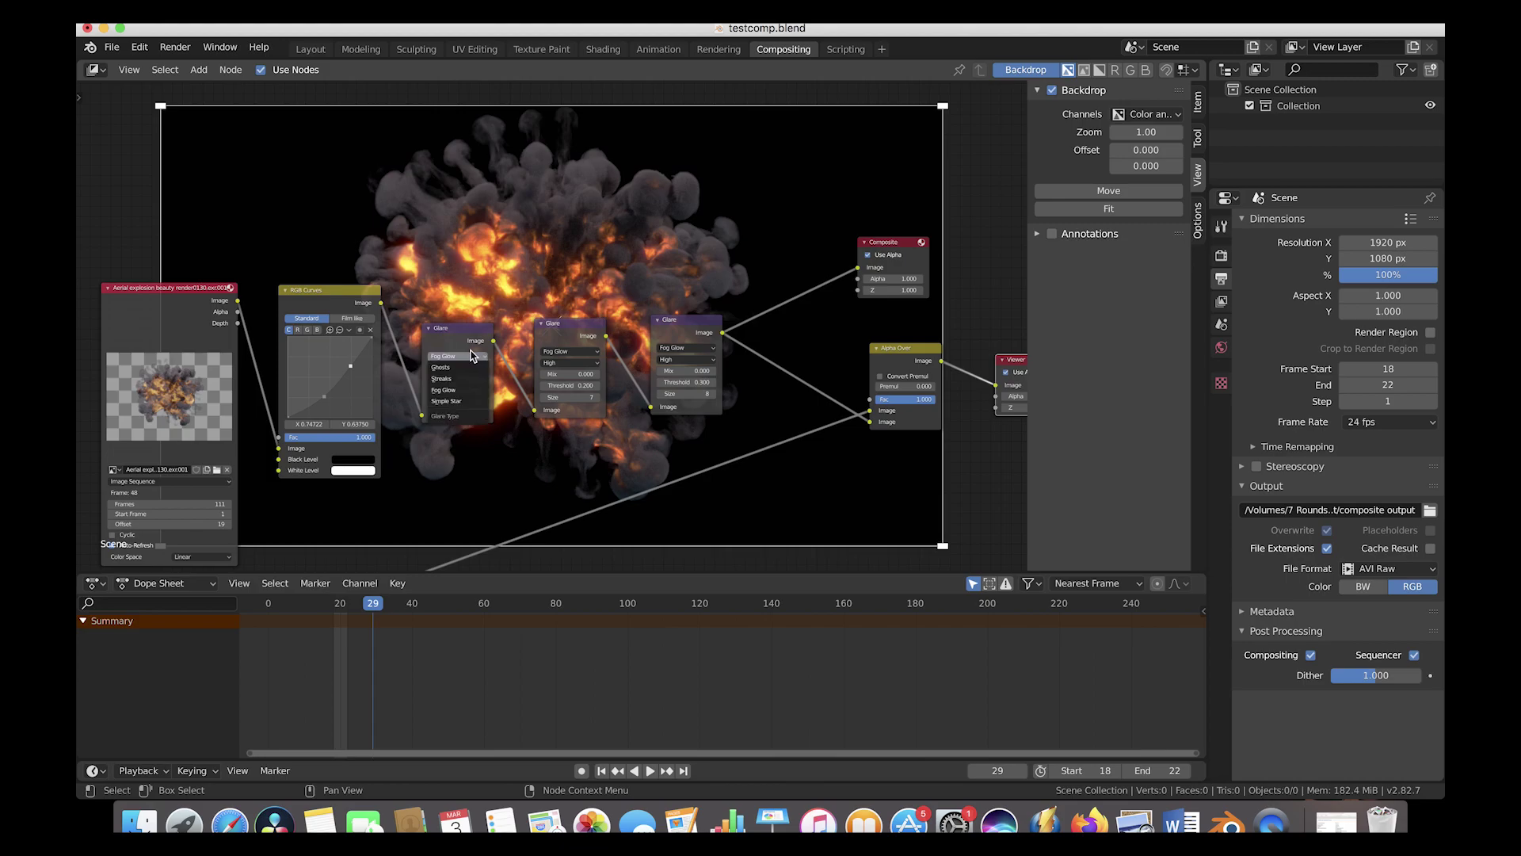
{"action": "left_click", "coordinate": [470, 358]}
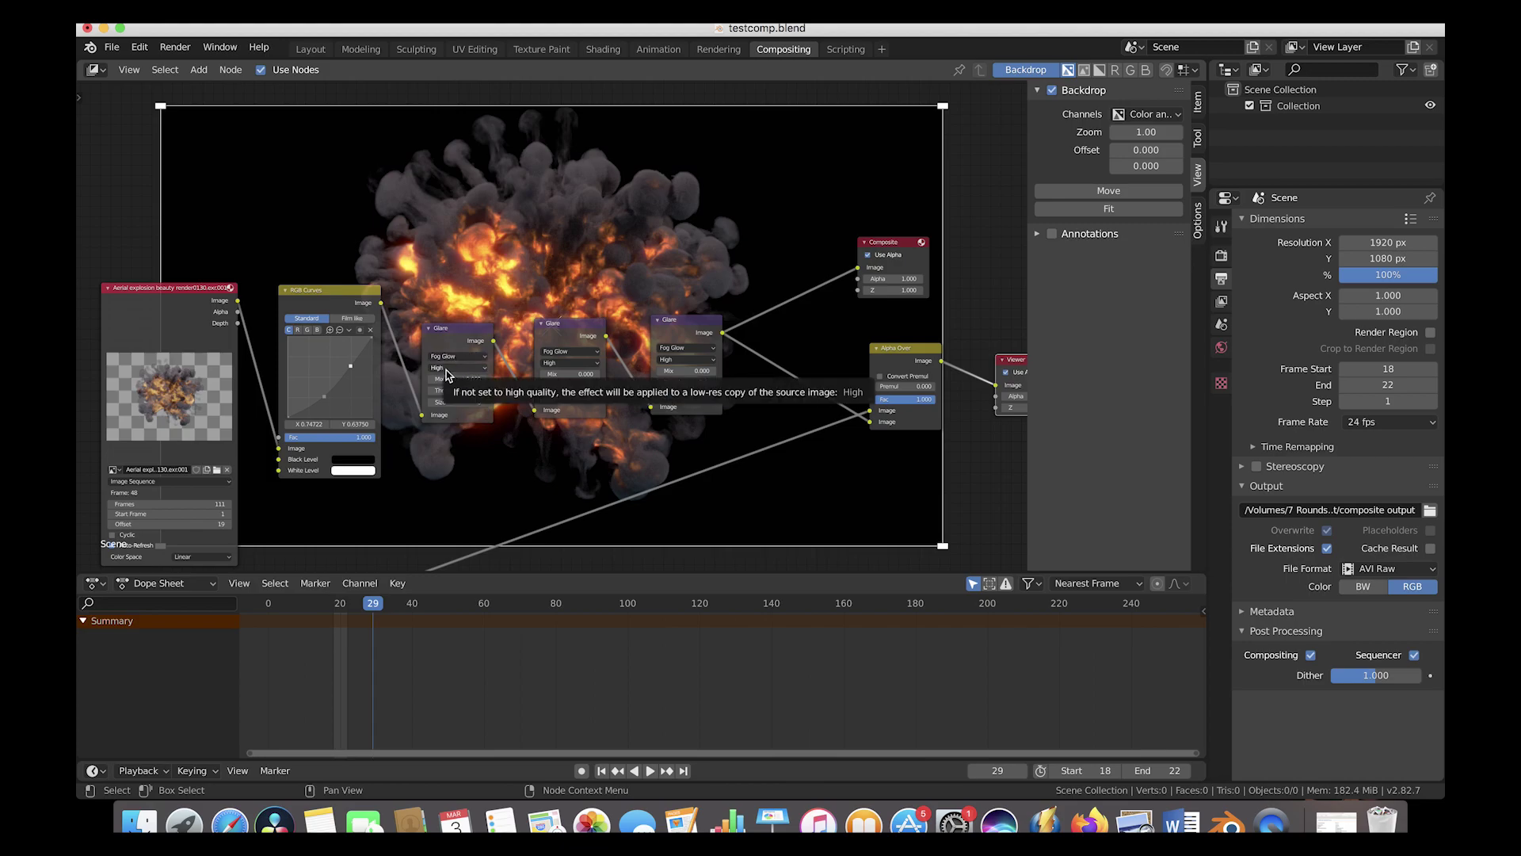
{"action": "scroll", "coordinate": [521, 190], "scroll_direction": "down", "scroll_amount": 1}
{"action": "scroll", "coordinate": [521, 190], "scroll_direction": "up", "scroll_amount": 2}
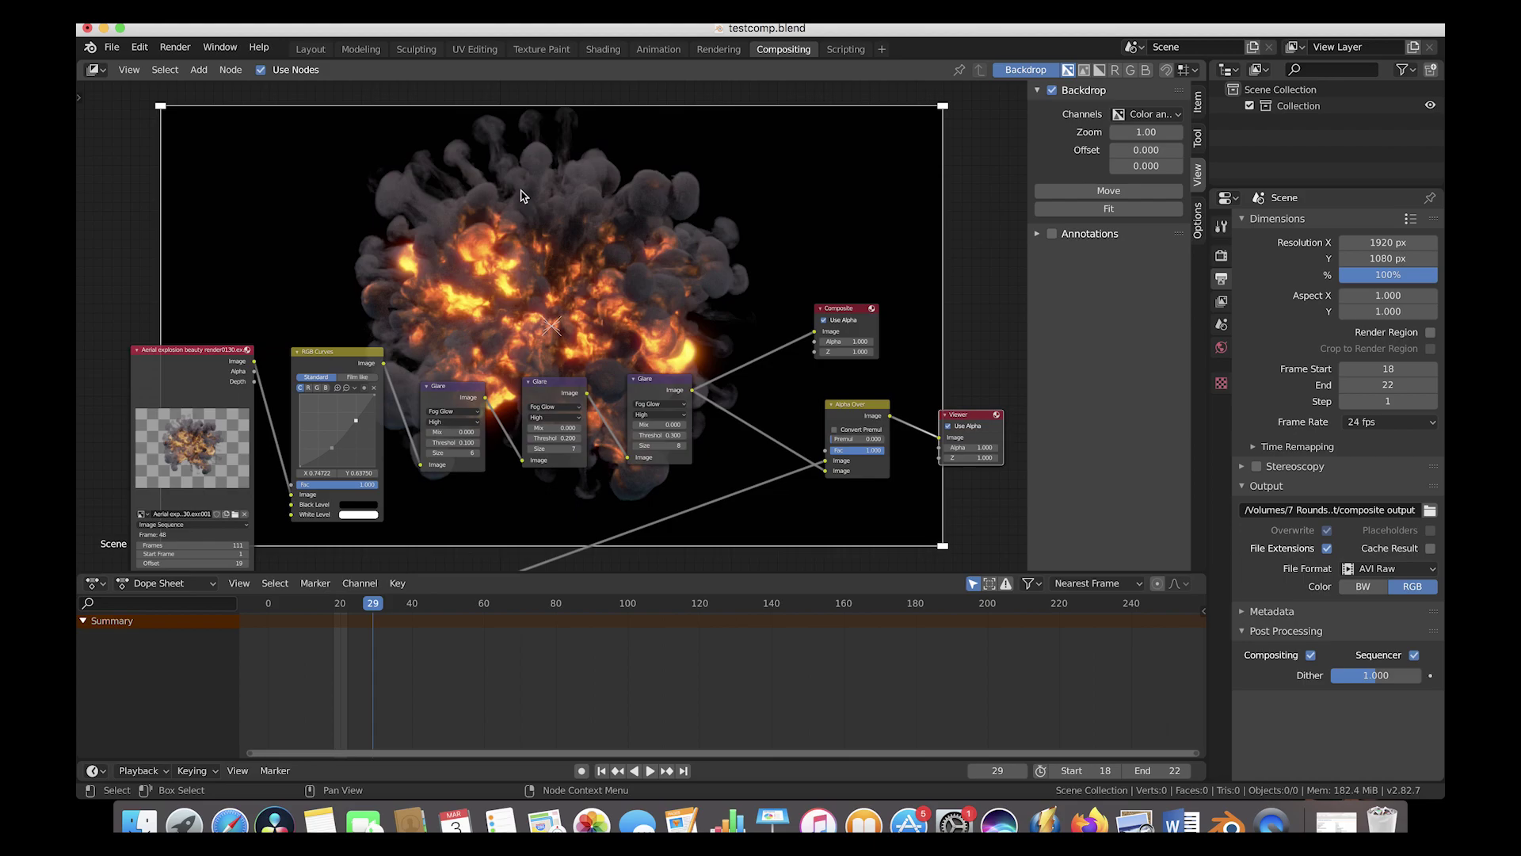
{"action": "key", "text": "shift+a"}
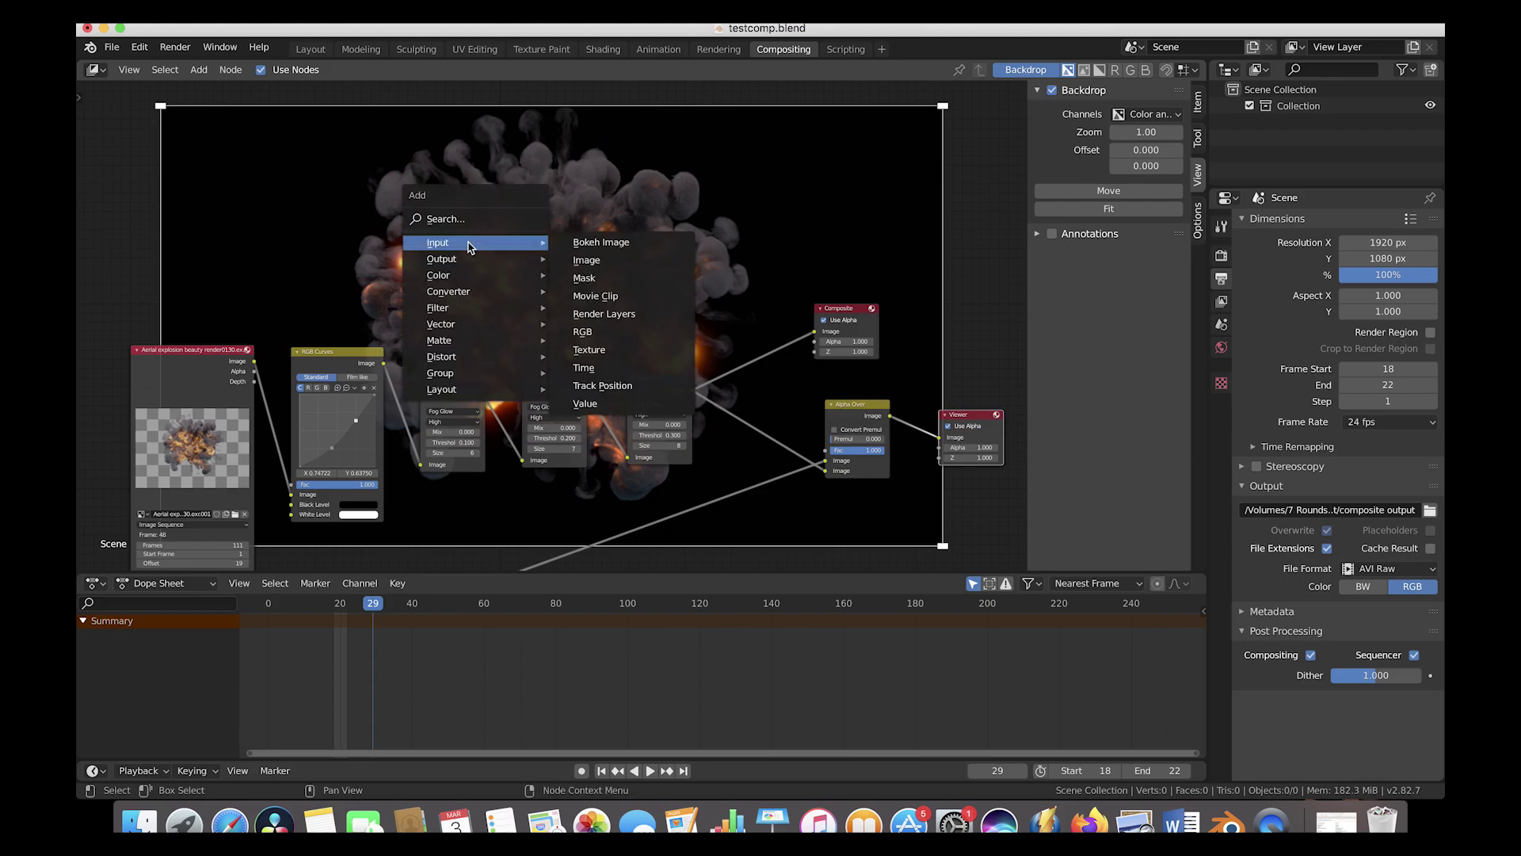
{"action": "mouse_move", "coordinate": [464, 309]}
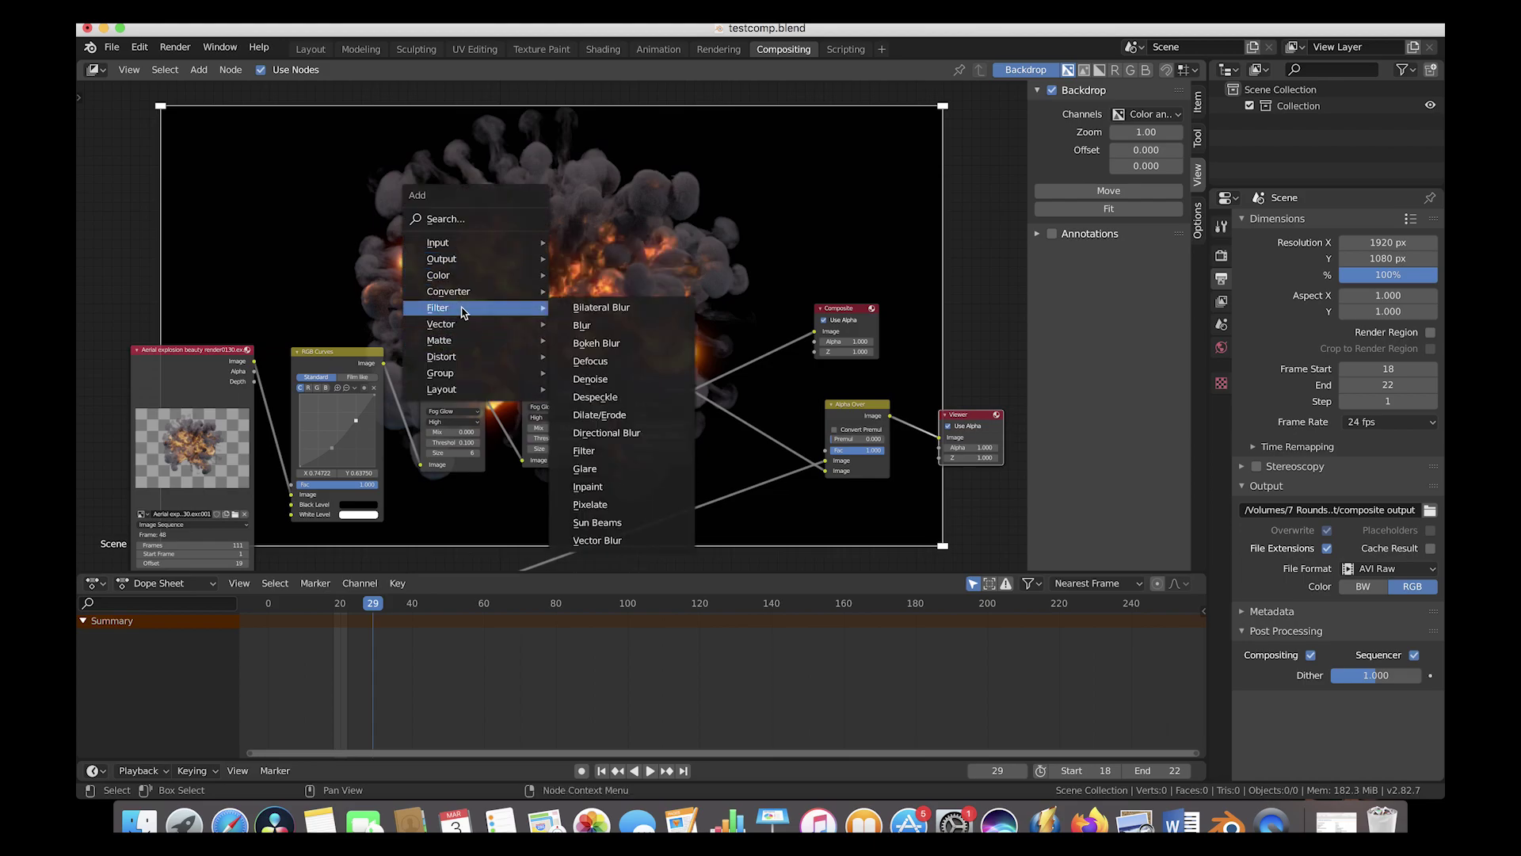
{"action": "left_click", "coordinate": [585, 469]}
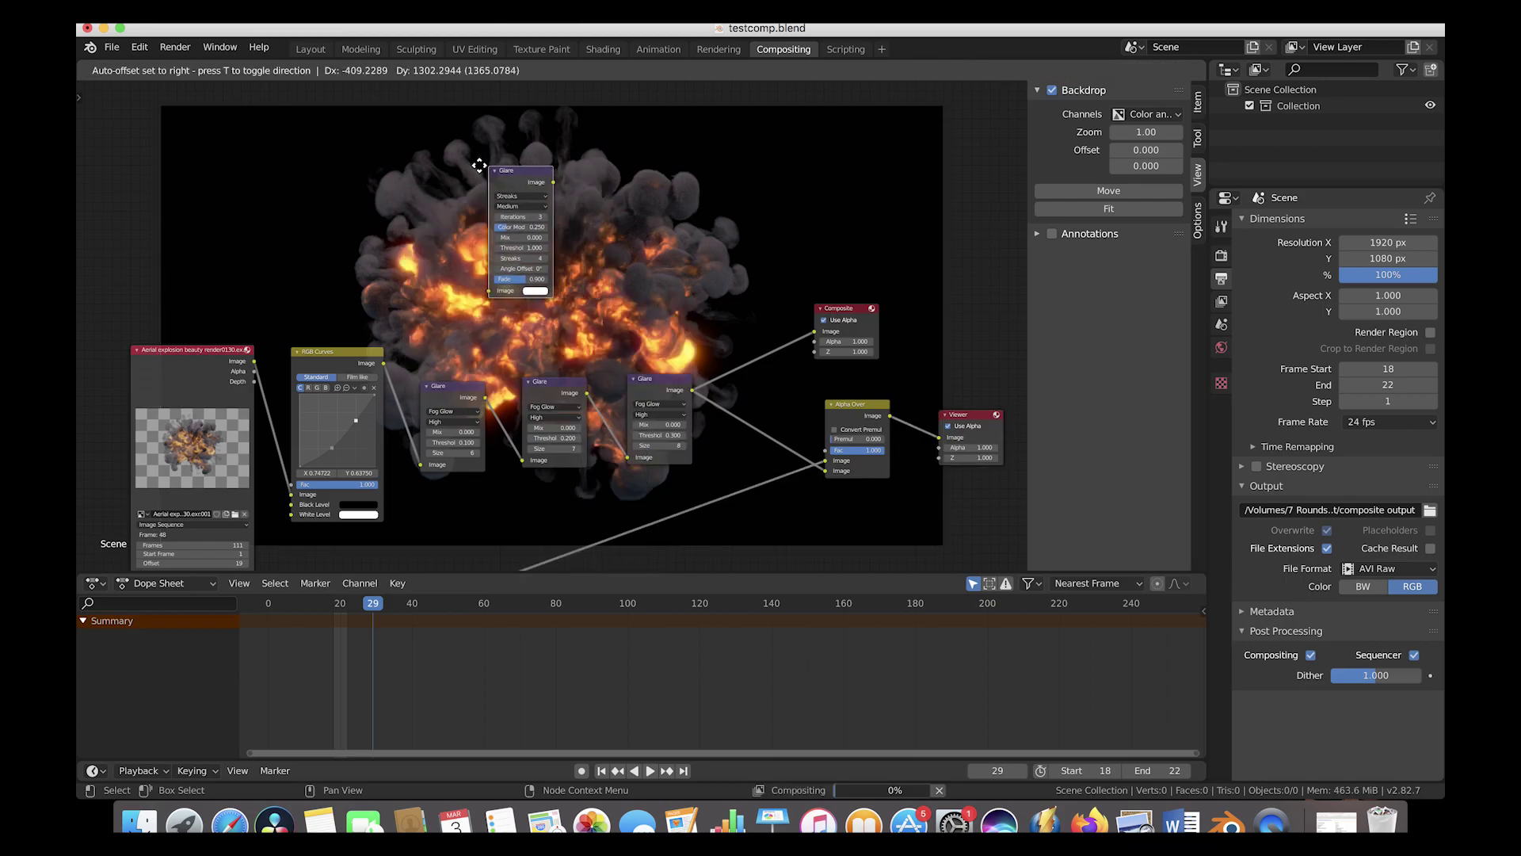
{"action": "left_click", "coordinate": [522, 196]}
{"action": "left_click", "coordinate": [522, 196]}
{"action": "left_click", "coordinate": [515, 214]}
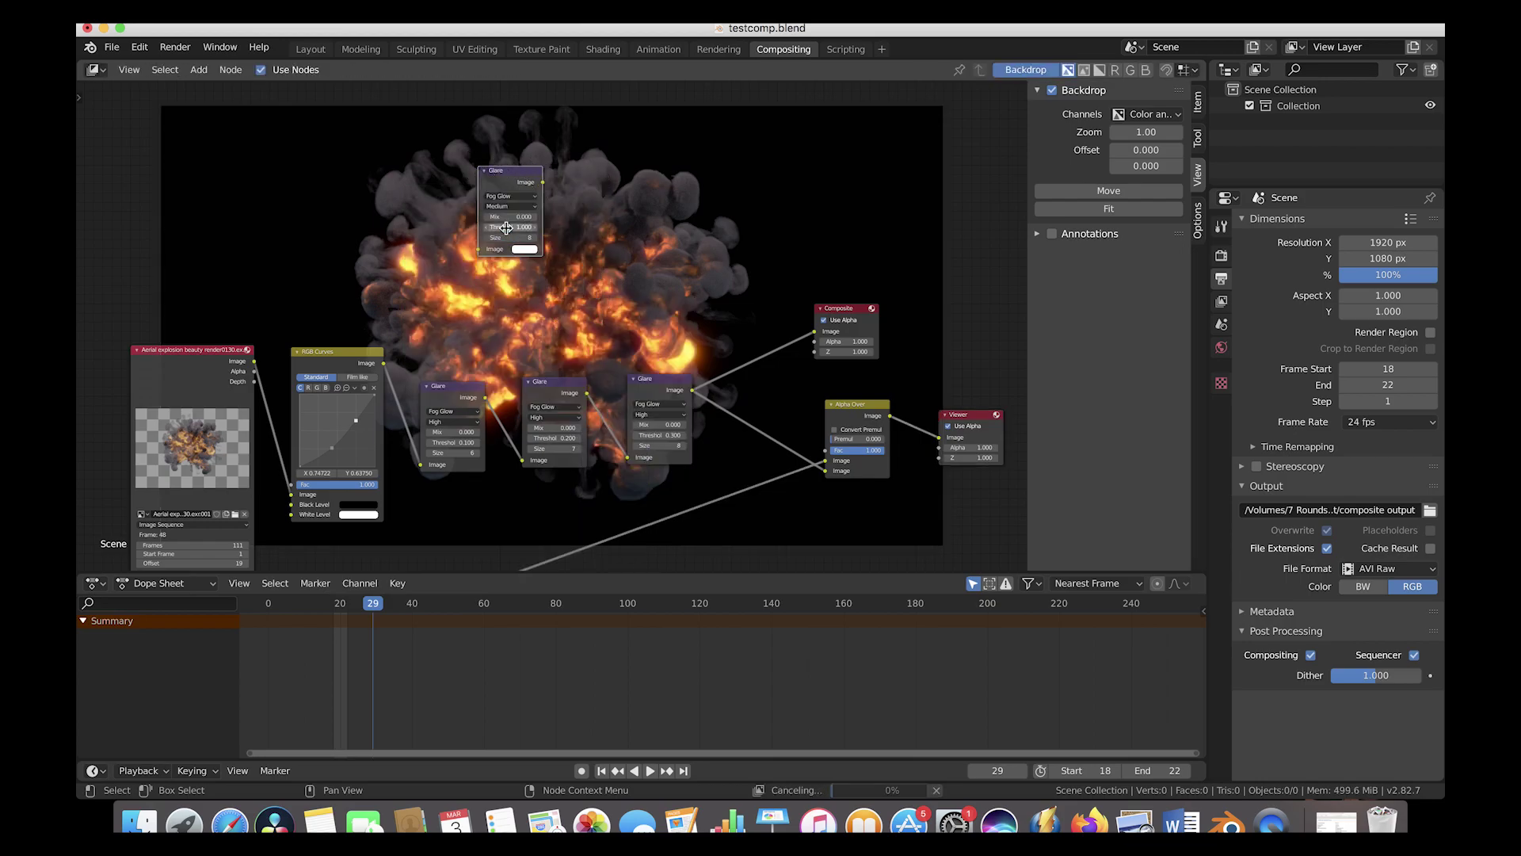
{"action": "left_click", "coordinate": [512, 206]}
{"action": "left_click", "coordinate": [513, 197]}
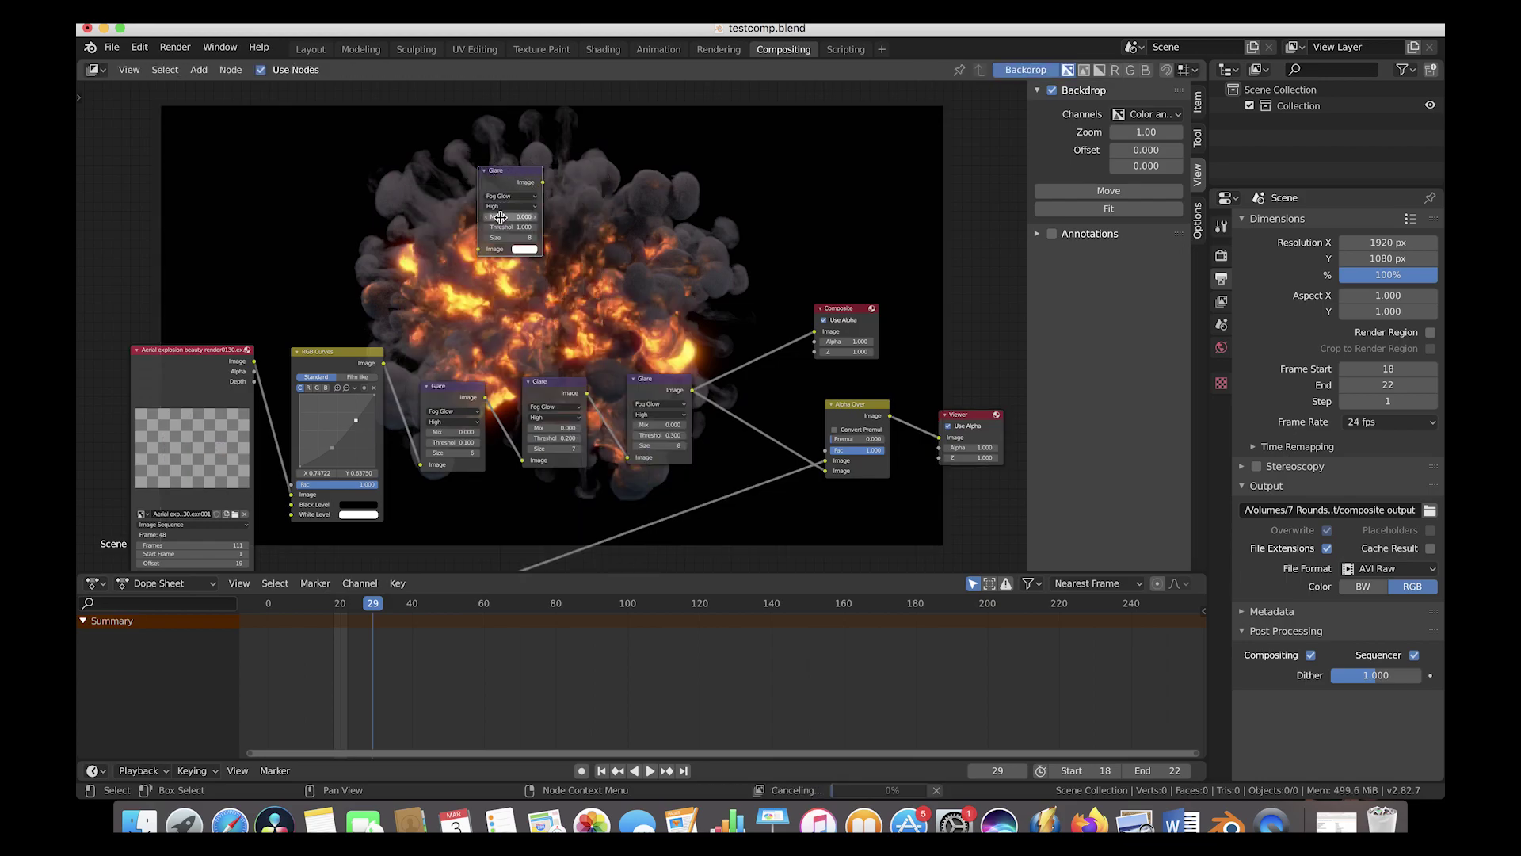
{"action": "key", "text": "x"}
{"action": "scroll", "coordinate": [570, 349], "scroll_direction": "up", "scroll_amount": 2}
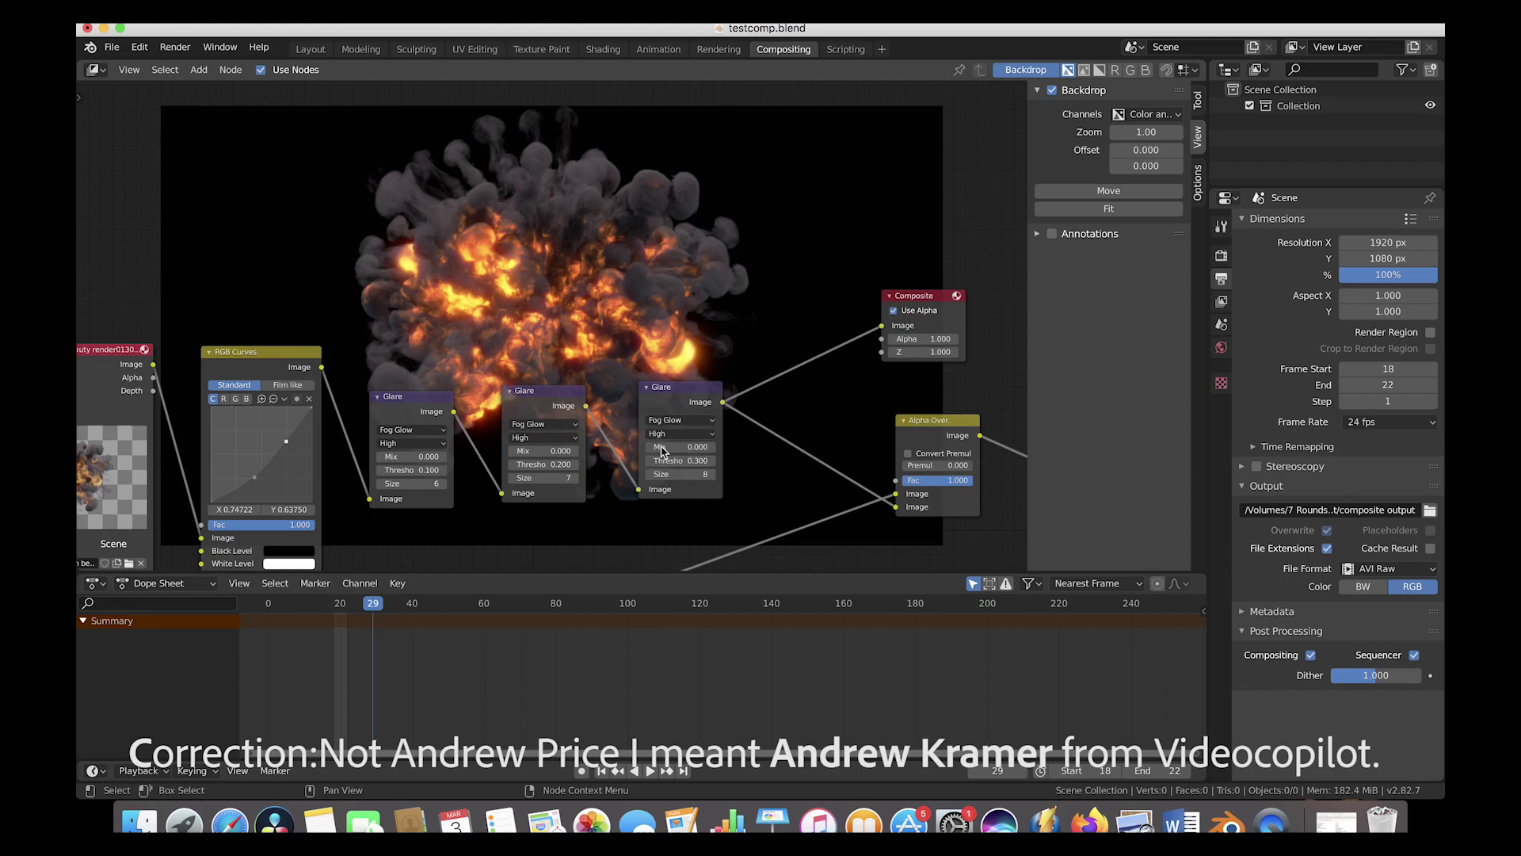
Slide the node tree to show all nodes and select the Viewer node.
{"action": "scroll", "coordinate": [636, 198], "scroll_direction": "down", "scroll_amount": 1}
{"action": "scroll", "coordinate": [817, 340], "scroll_direction": "down", "scroll_amount": 3}
{"action": "middle_click_drag", "start_coordinate": [816, 341], "coordinate": [661, 310]}
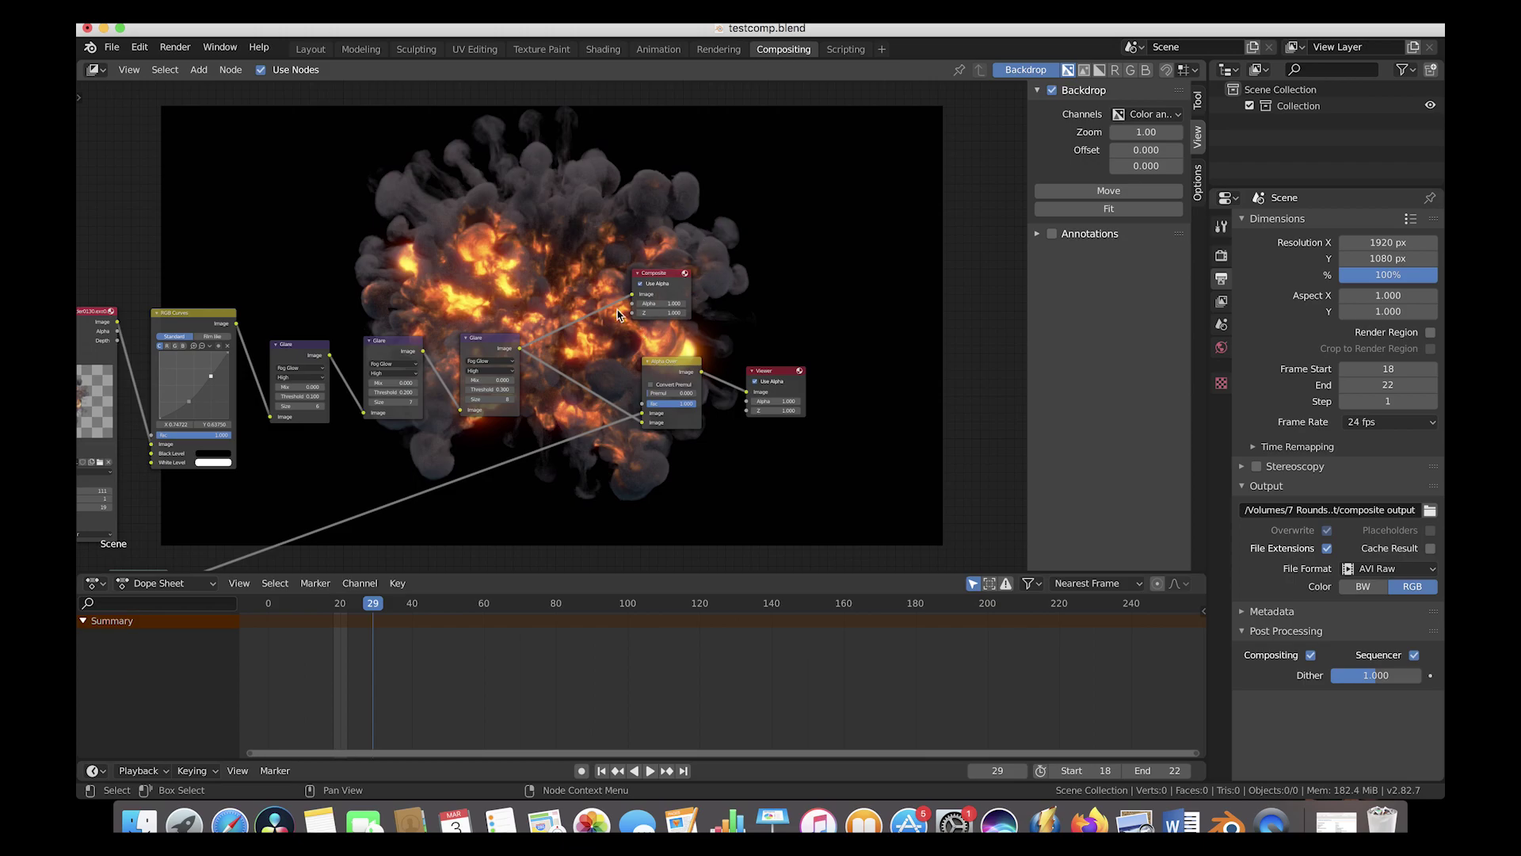
{"action": "left_click", "coordinate": [769, 384]}
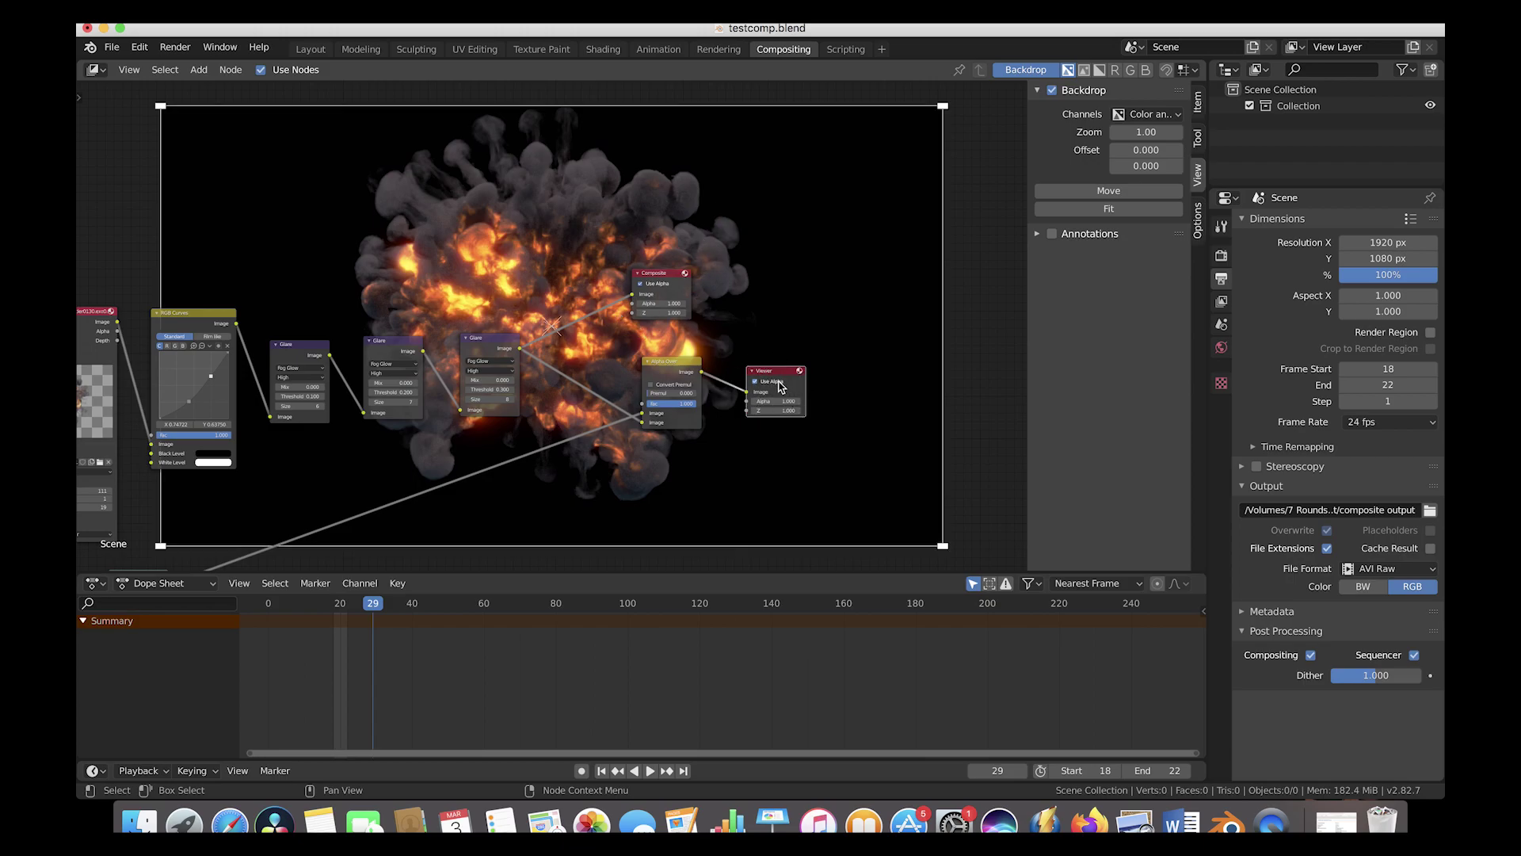
Browse the Output category of the add-node menu without adding a node.
{"action": "key", "text": "shift+a"}
{"action": "mouse_move", "coordinate": [814, 260]}
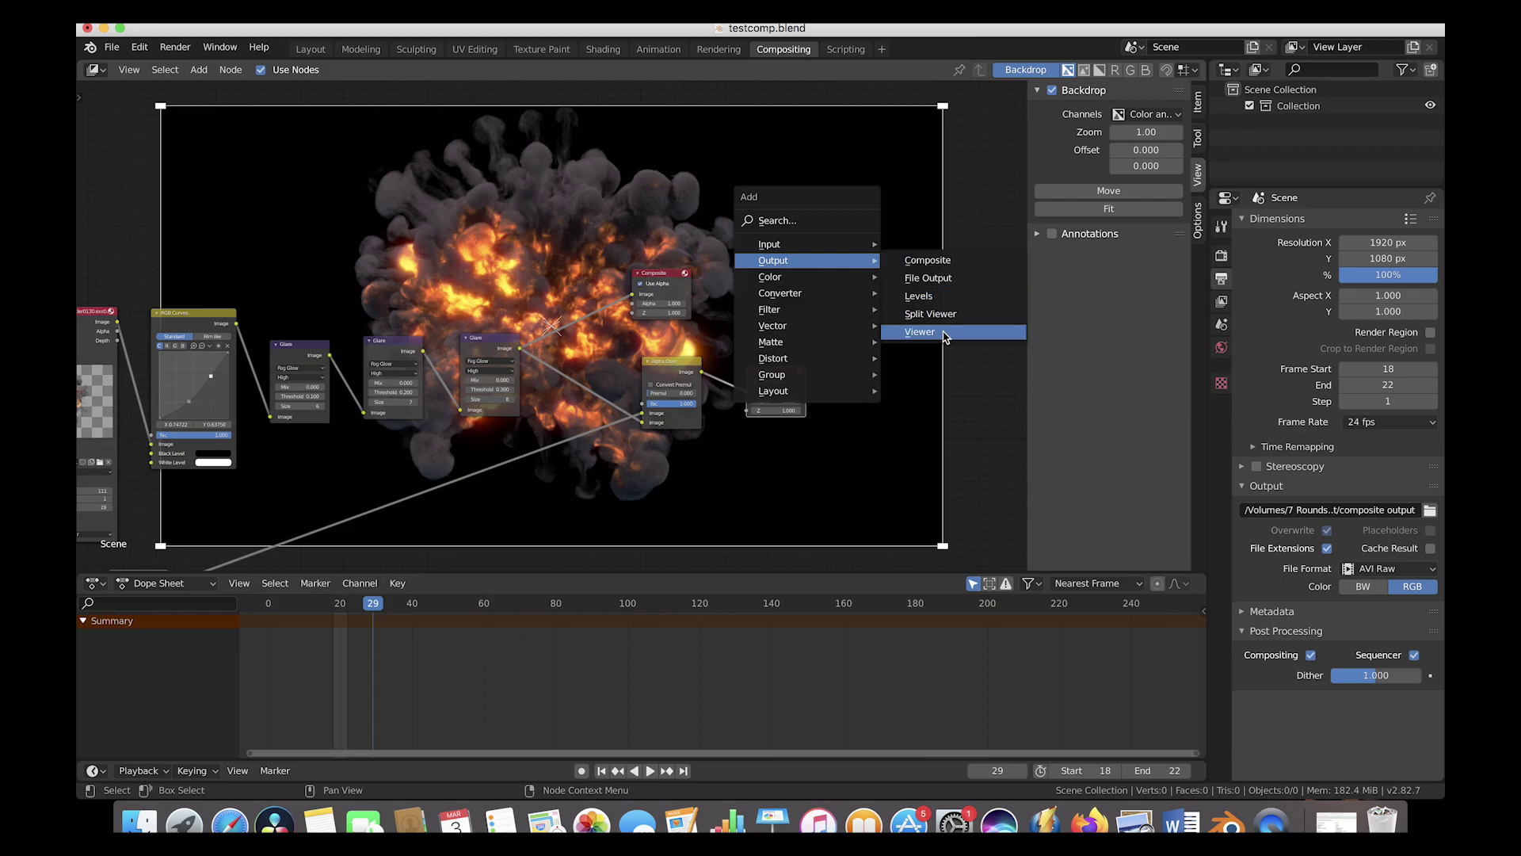
{"action": "scroll", "coordinate": [600, 197], "scroll_direction": "left", "scroll_amount": 6}
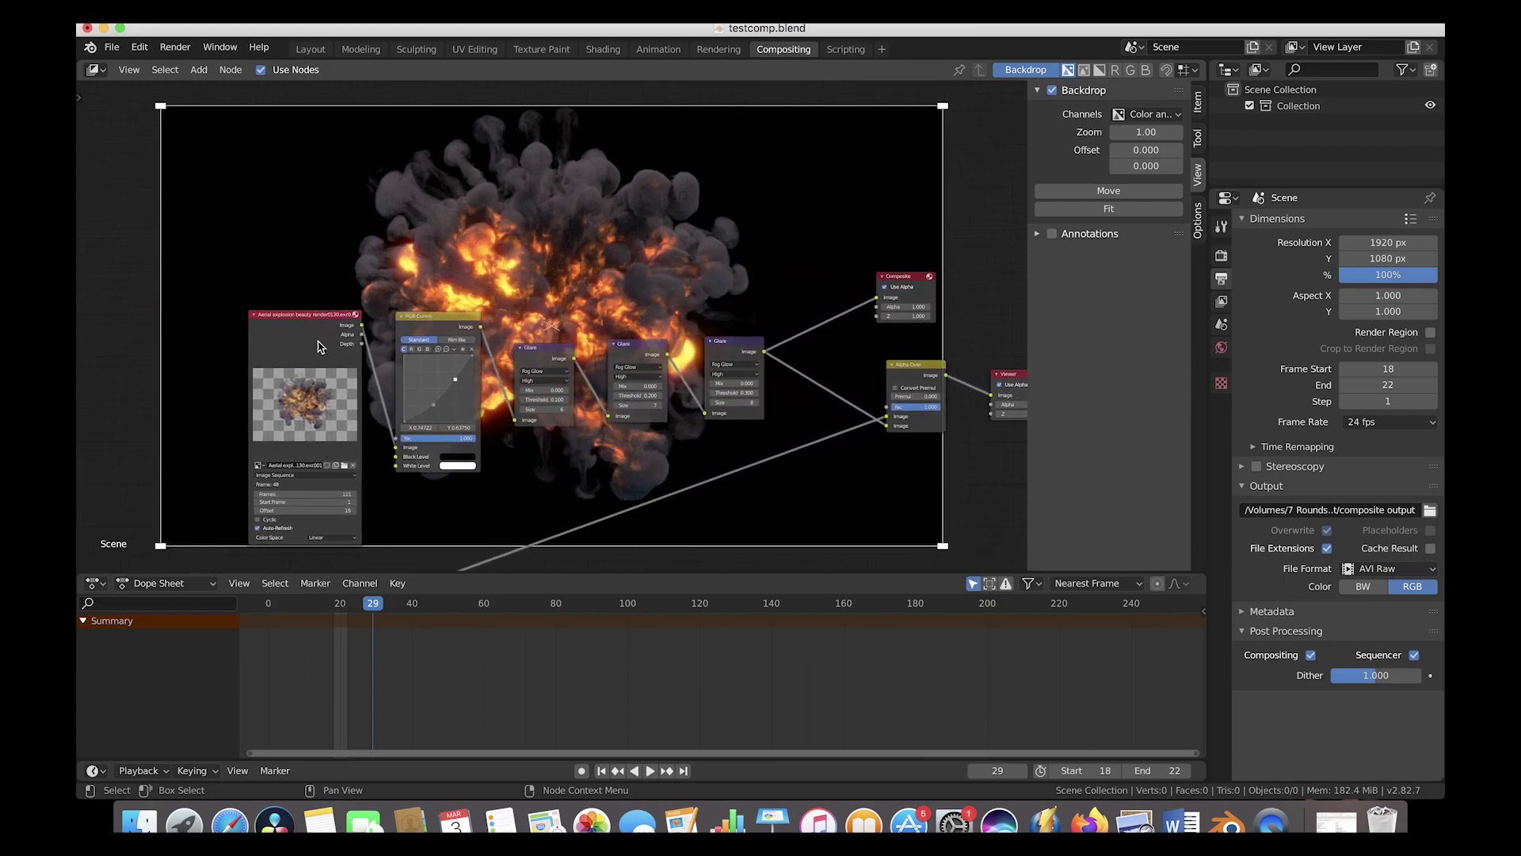
{"action": "scroll", "coordinate": [535, 199], "scroll_direction": "down", "scroll_amount": 8}
{"action": "scroll", "coordinate": [535, 199], "scroll_direction": "right", "scroll_amount": 5}
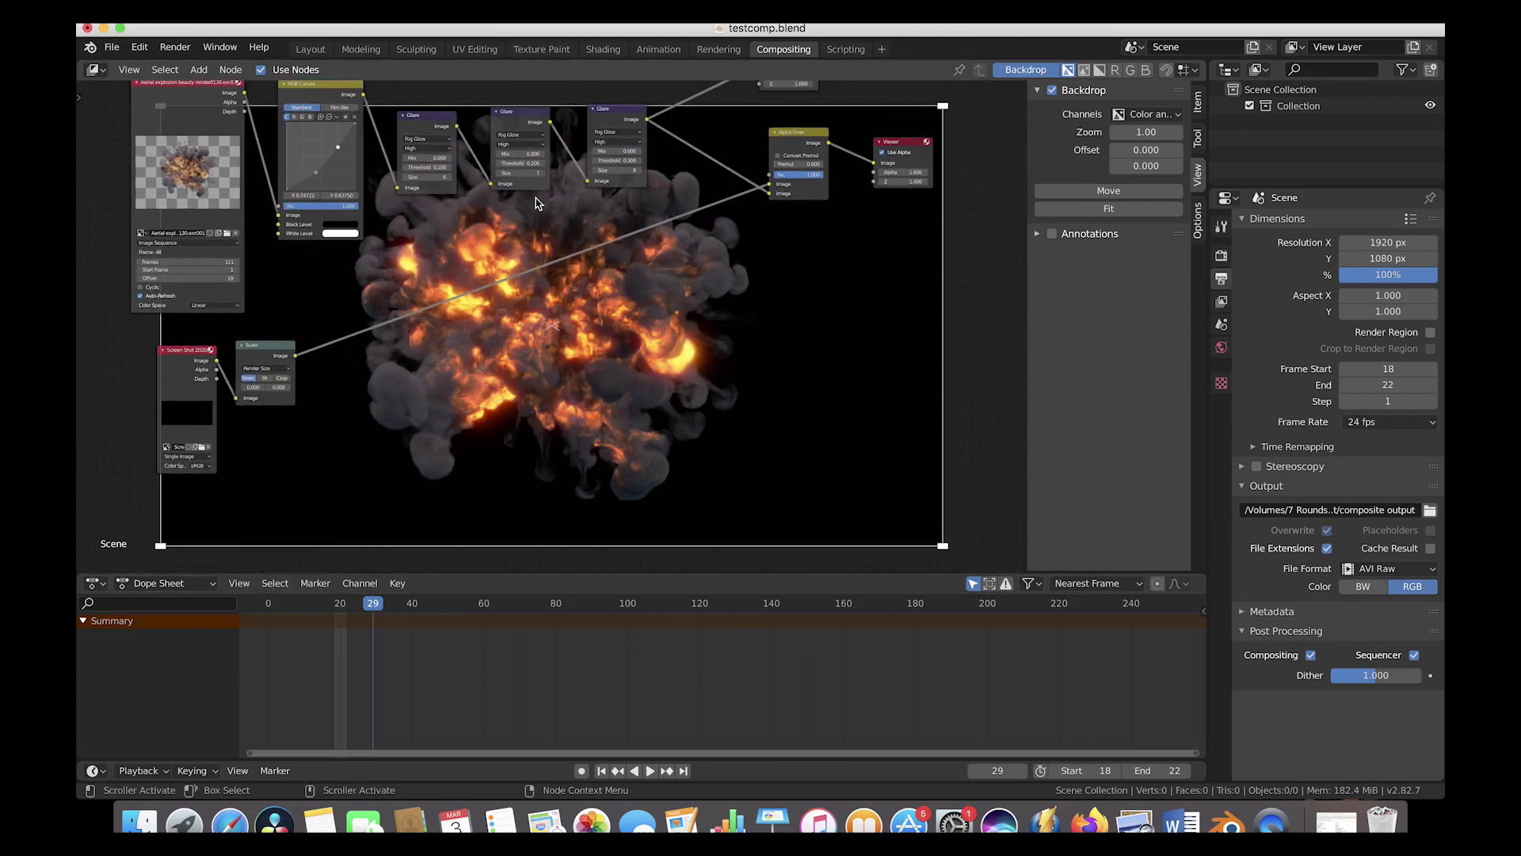
{"action": "scroll", "coordinate": [536, 199], "scroll_direction": "down", "scroll_amount": 1}
Step through frames 25, 49 and 41 in the Dope Sheet, settling on frame 34.
{"action": "left_click", "coordinate": [359, 608]}
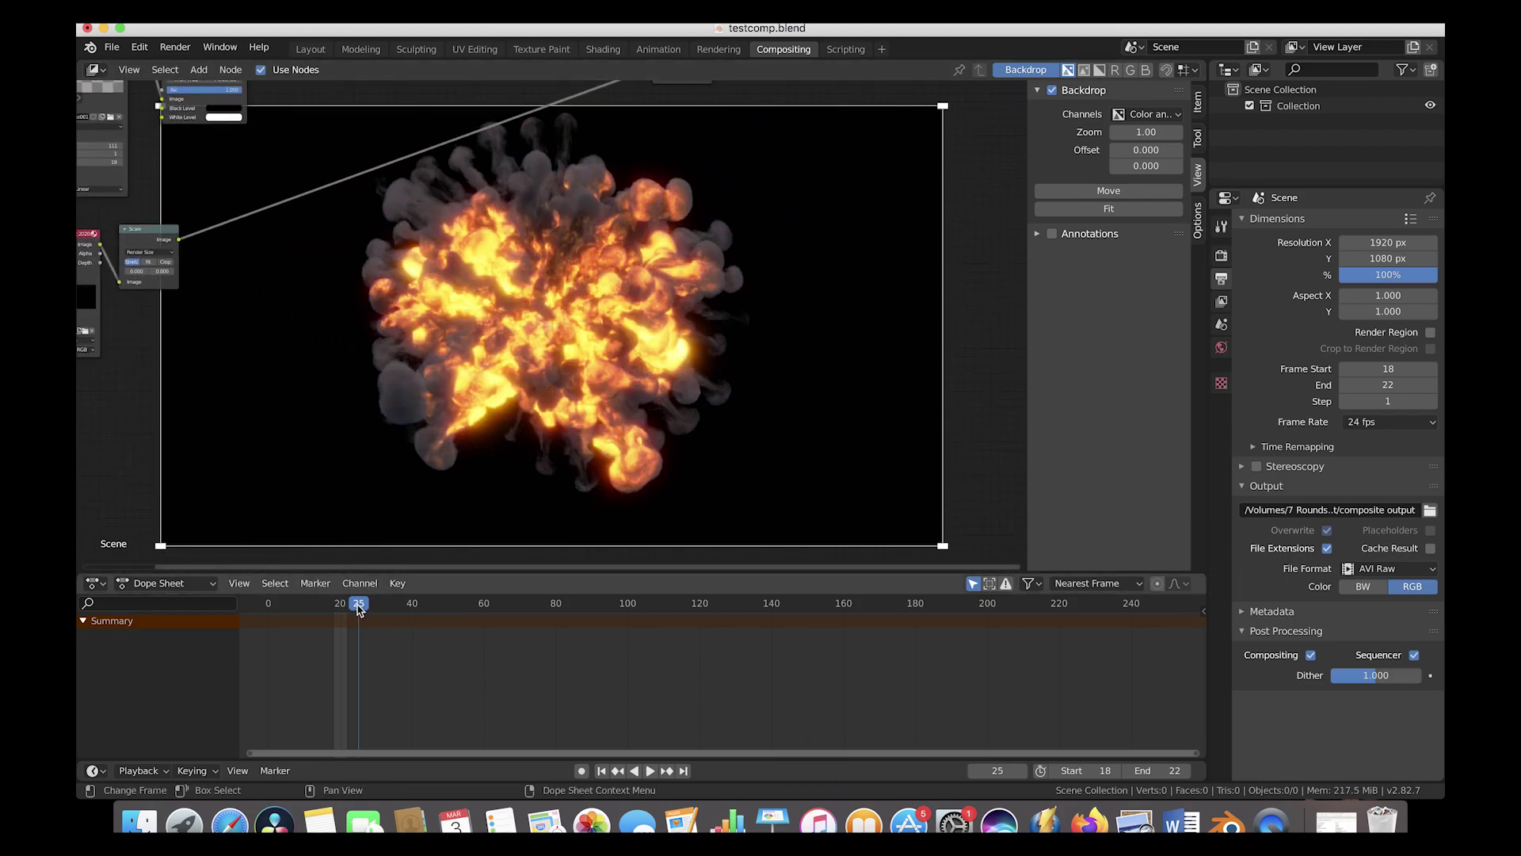
{"action": "left_click", "coordinate": [447, 607]}
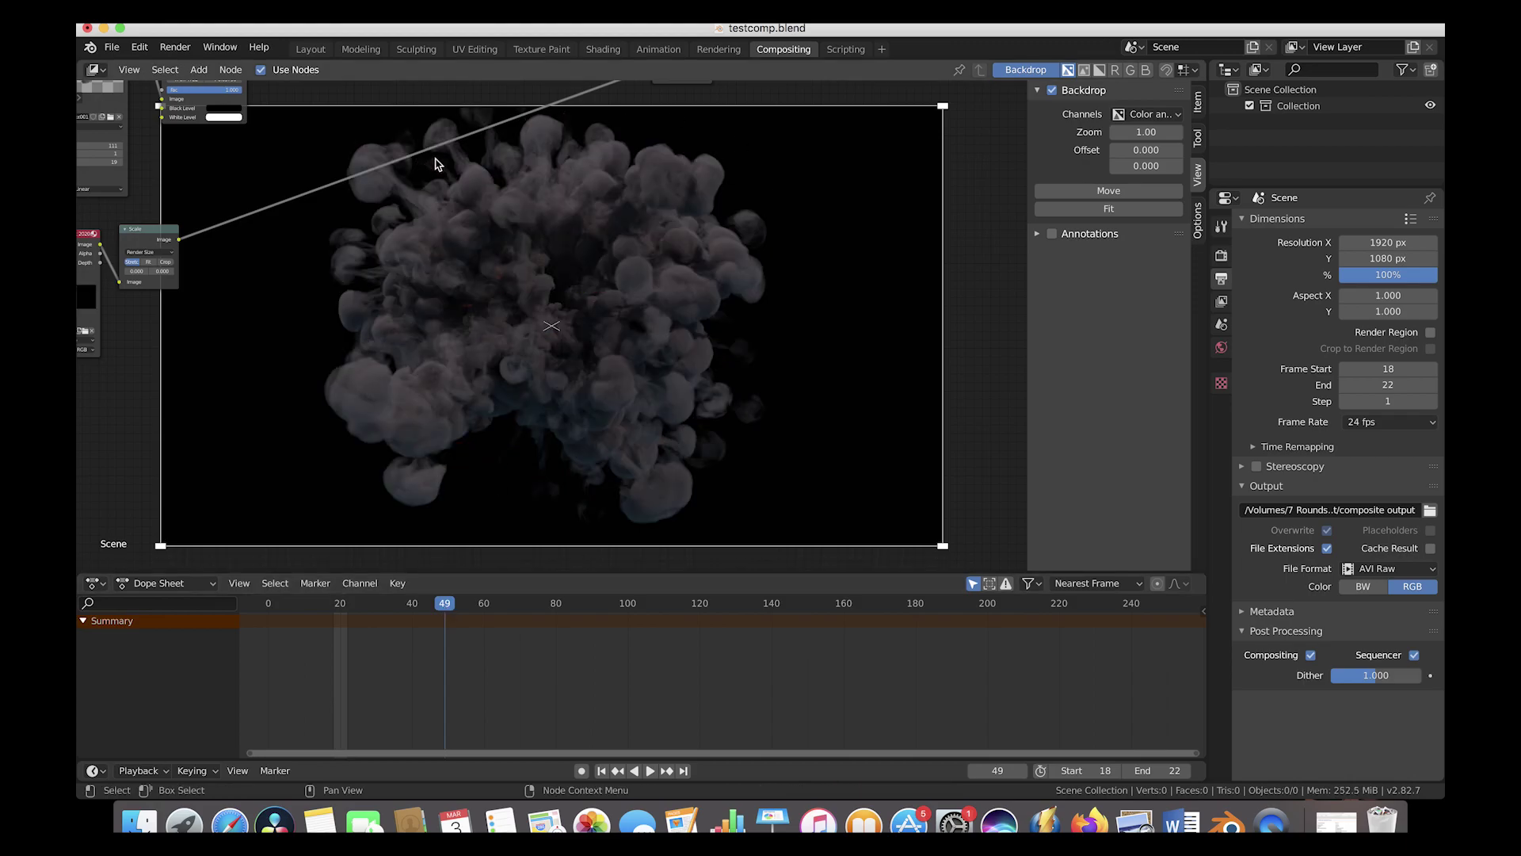
{"action": "left_click", "coordinate": [417, 608]}
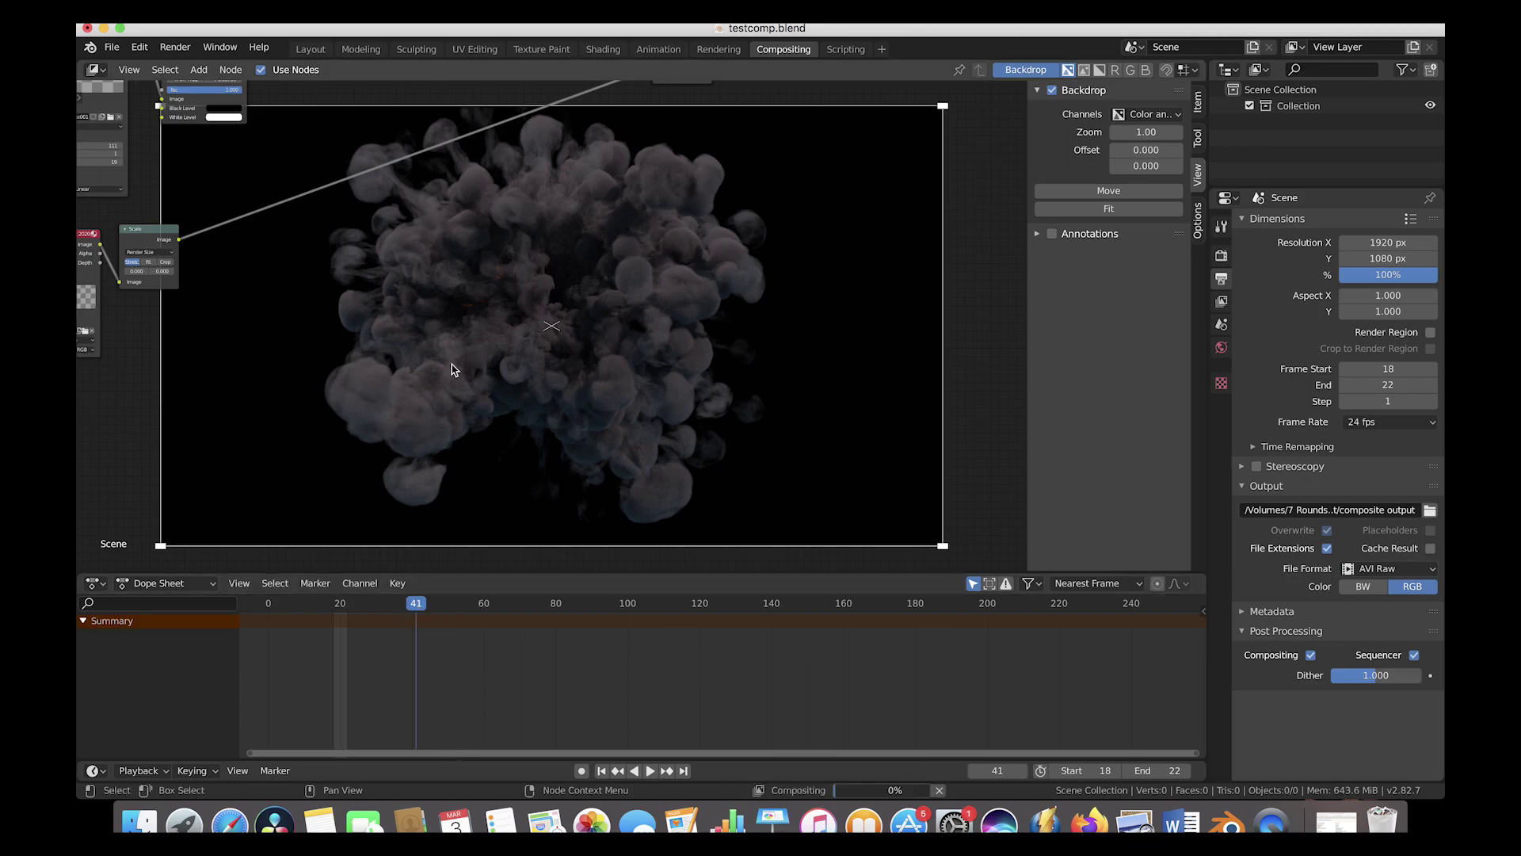
{"action": "left_click", "coordinate": [390, 606]}
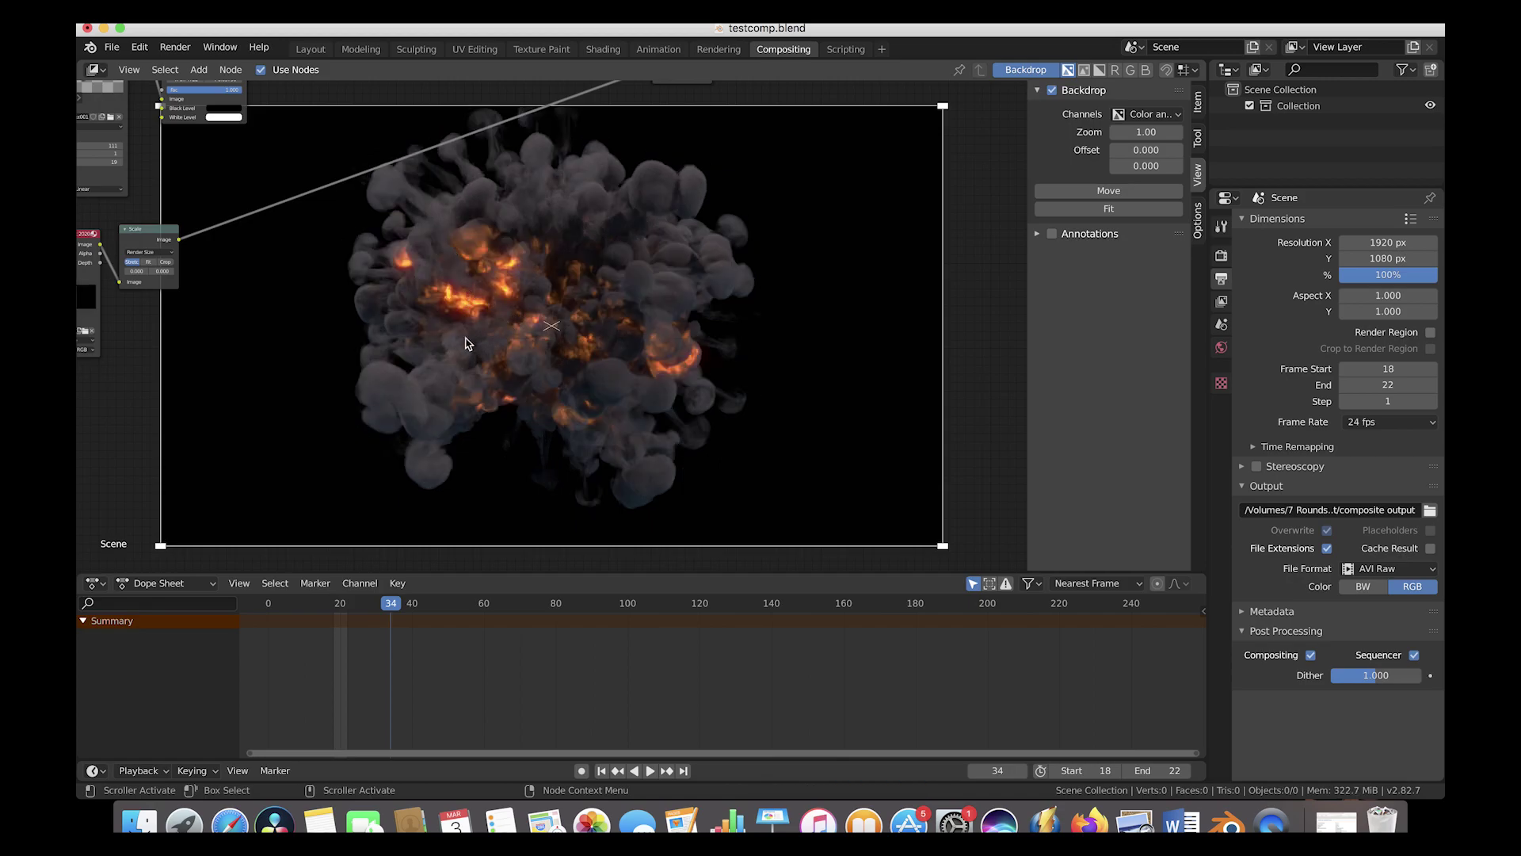
{"action": "key", "text": "Home"}
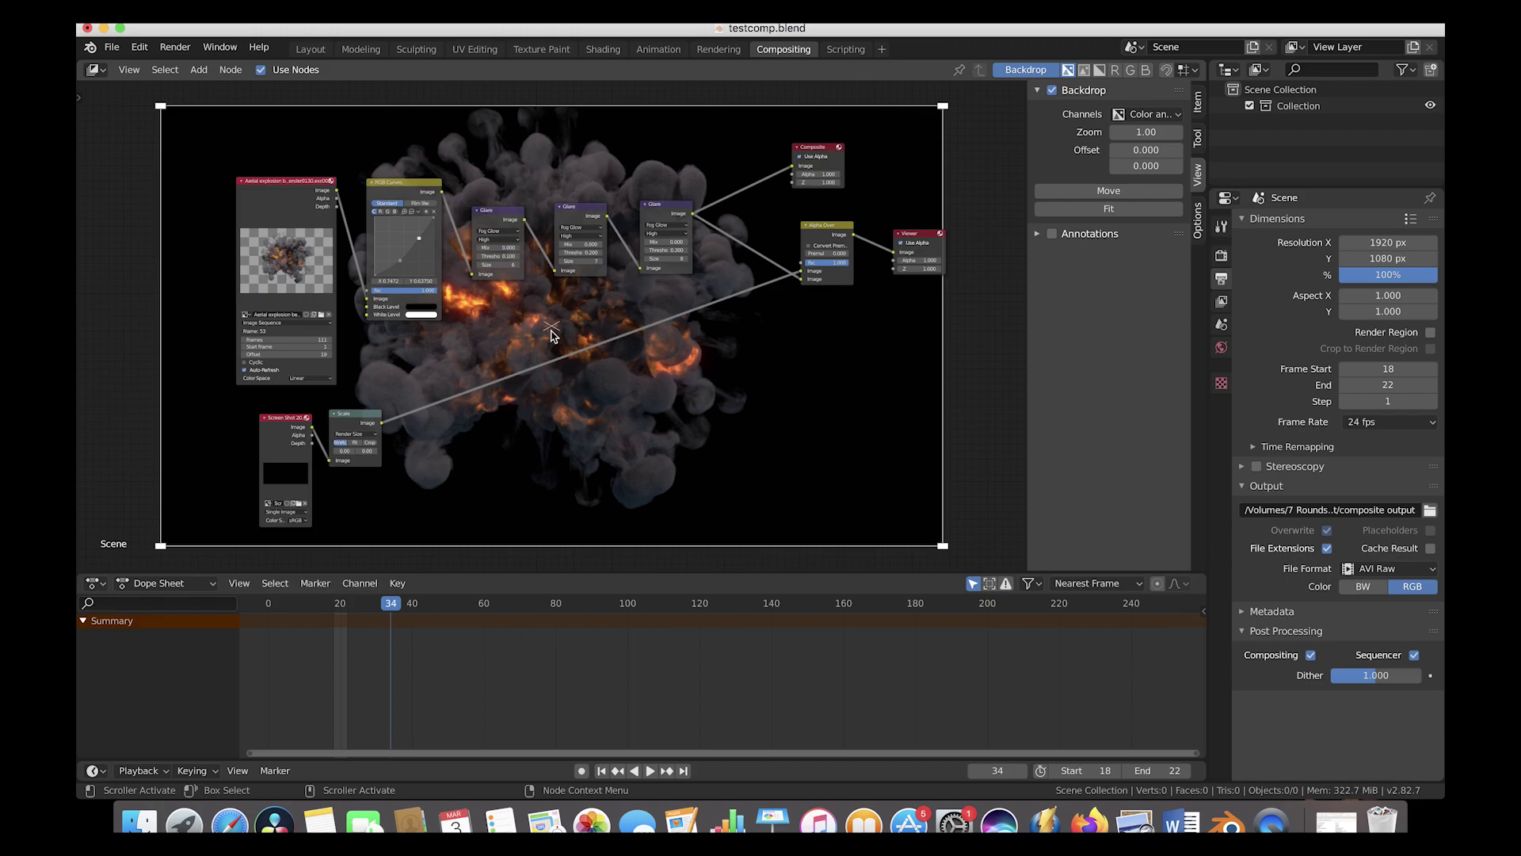
{"action": "left_click_drag", "start_coordinate": [275, 195], "coordinate": [122, 201]}
{"action": "key", "text": "shift+a"}
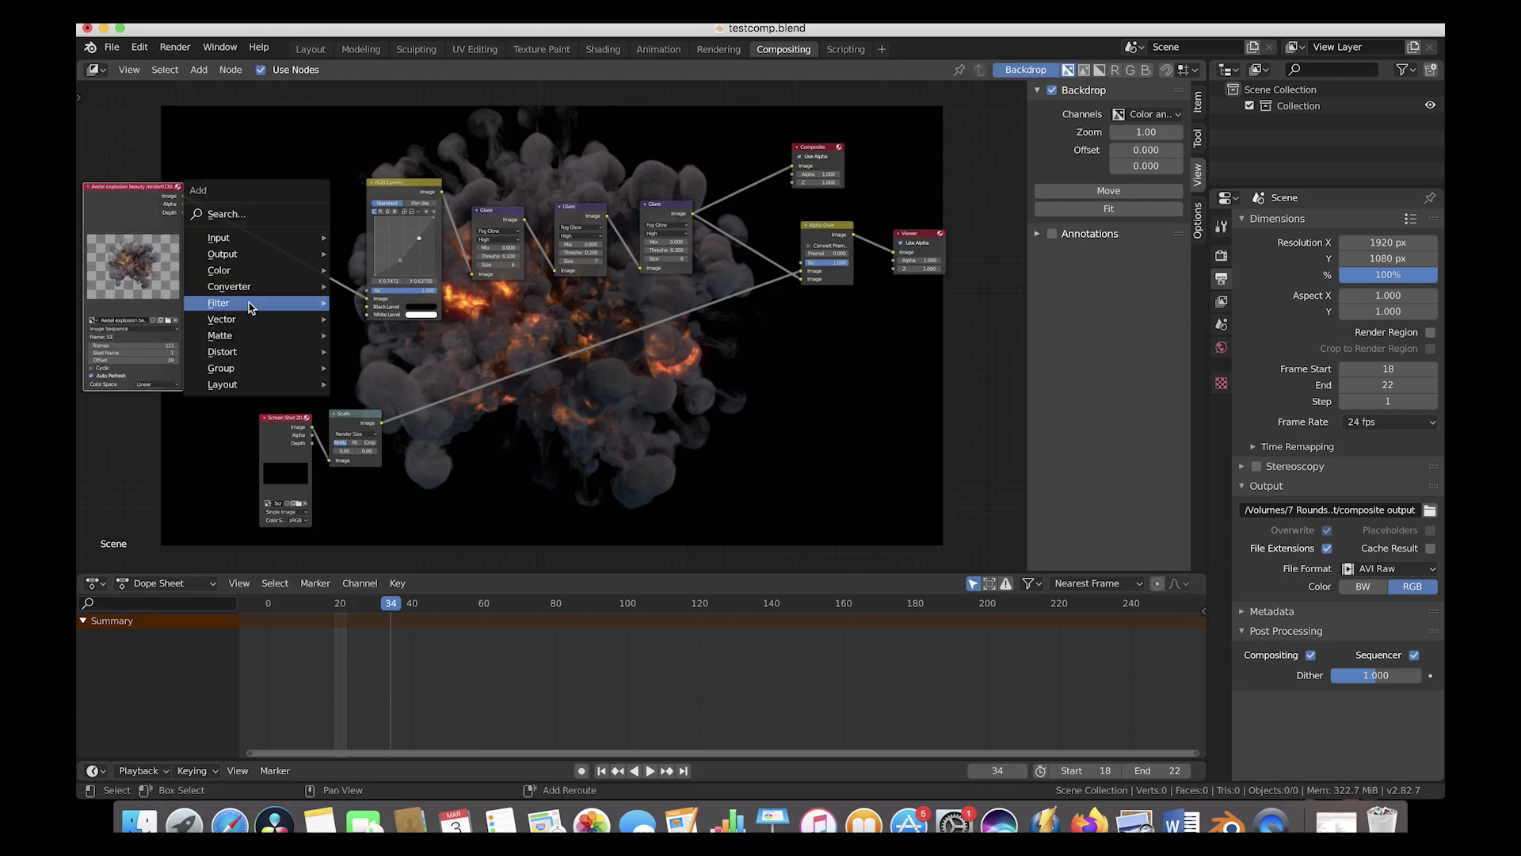
{"action": "mouse_move", "coordinate": [242, 271]}
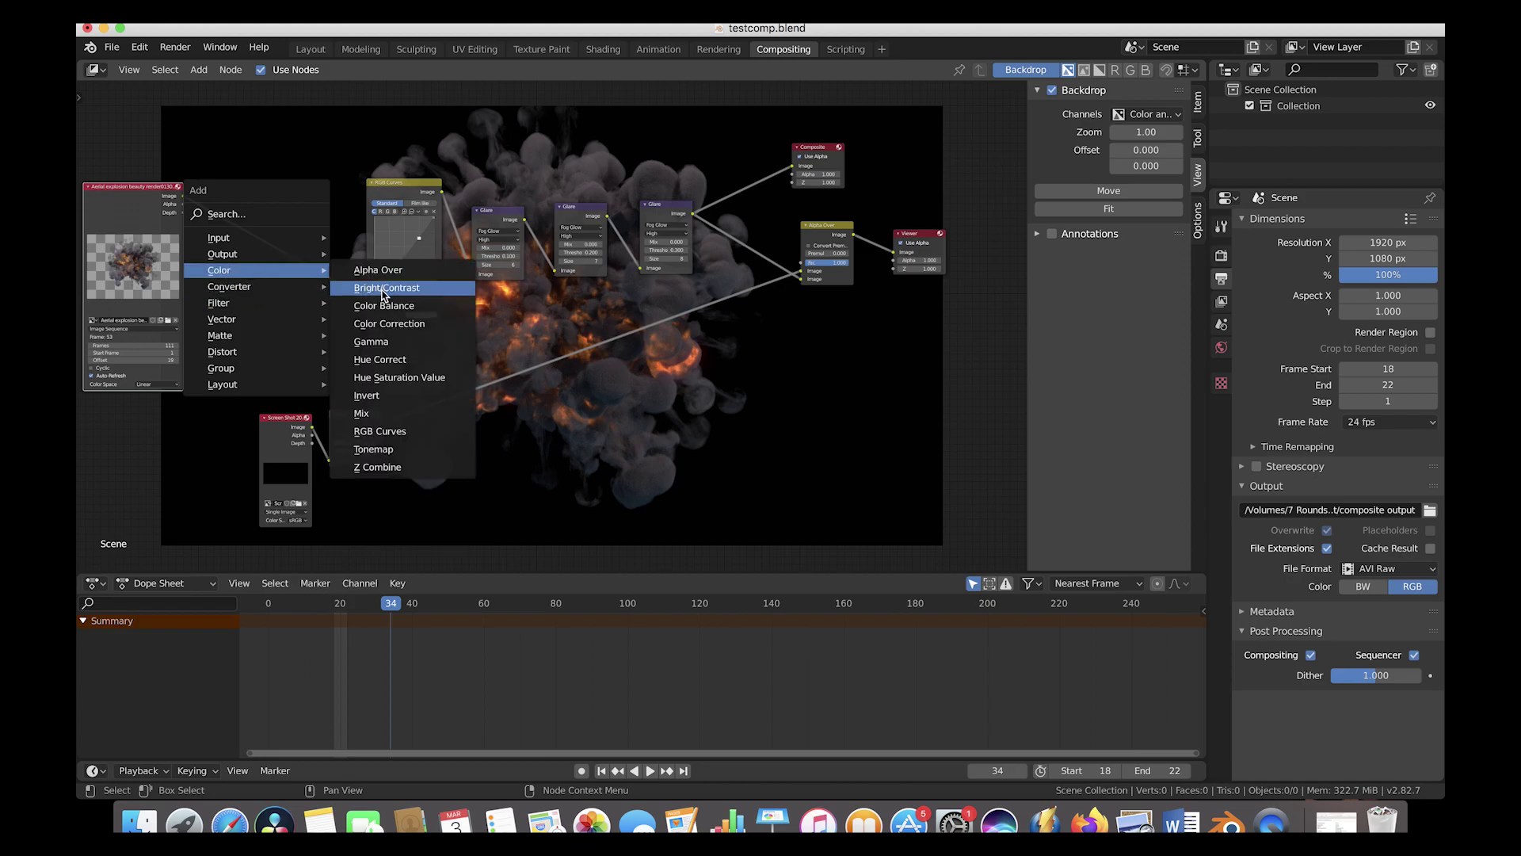
{"action": "left_click", "coordinate": [374, 377]}
{"action": "left_click", "coordinate": [235, 259]}
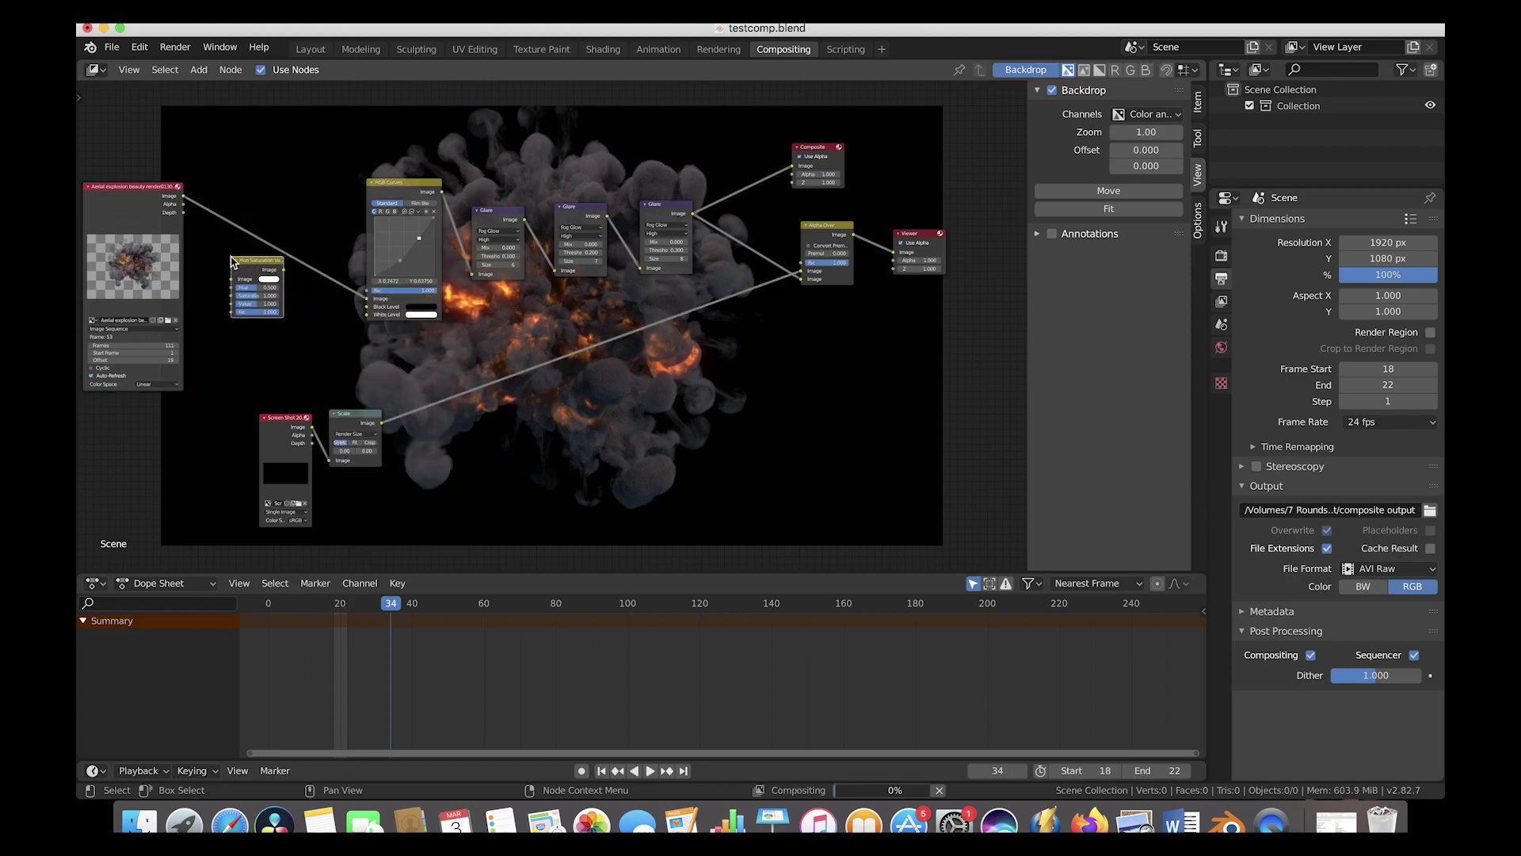
{"action": "scroll", "coordinate": [235, 257], "scroll_direction": "up", "scroll_amount": 2}
{"action": "scroll", "coordinate": [235, 256], "scroll_direction": "up", "scroll_amount": 1}
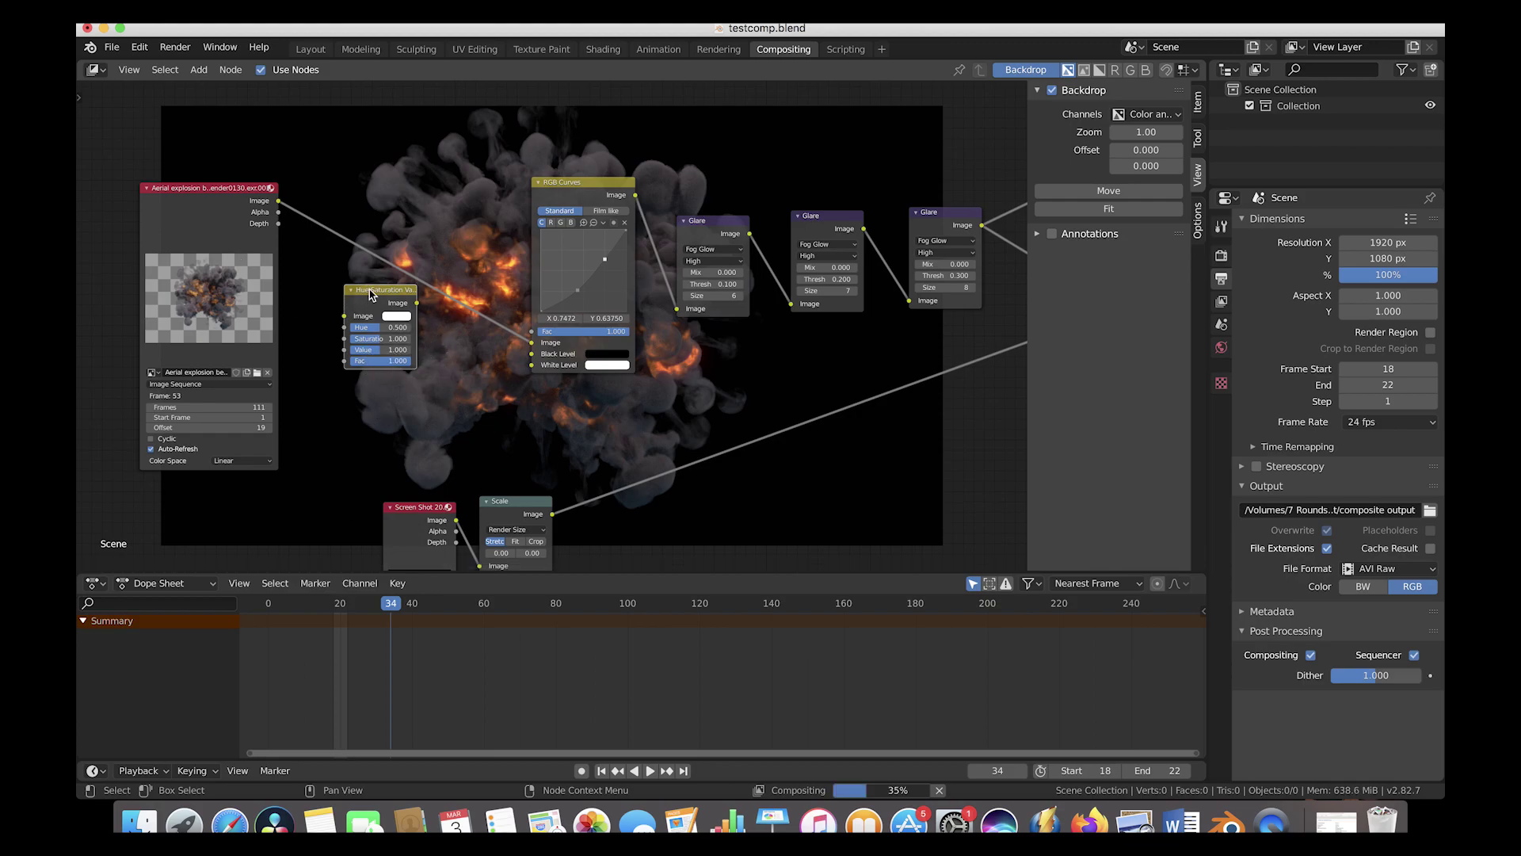
{"action": "key", "text": "x"}
{"action": "scroll", "coordinate": [434, 400], "scroll_direction": "down", "scroll_amount": 1}
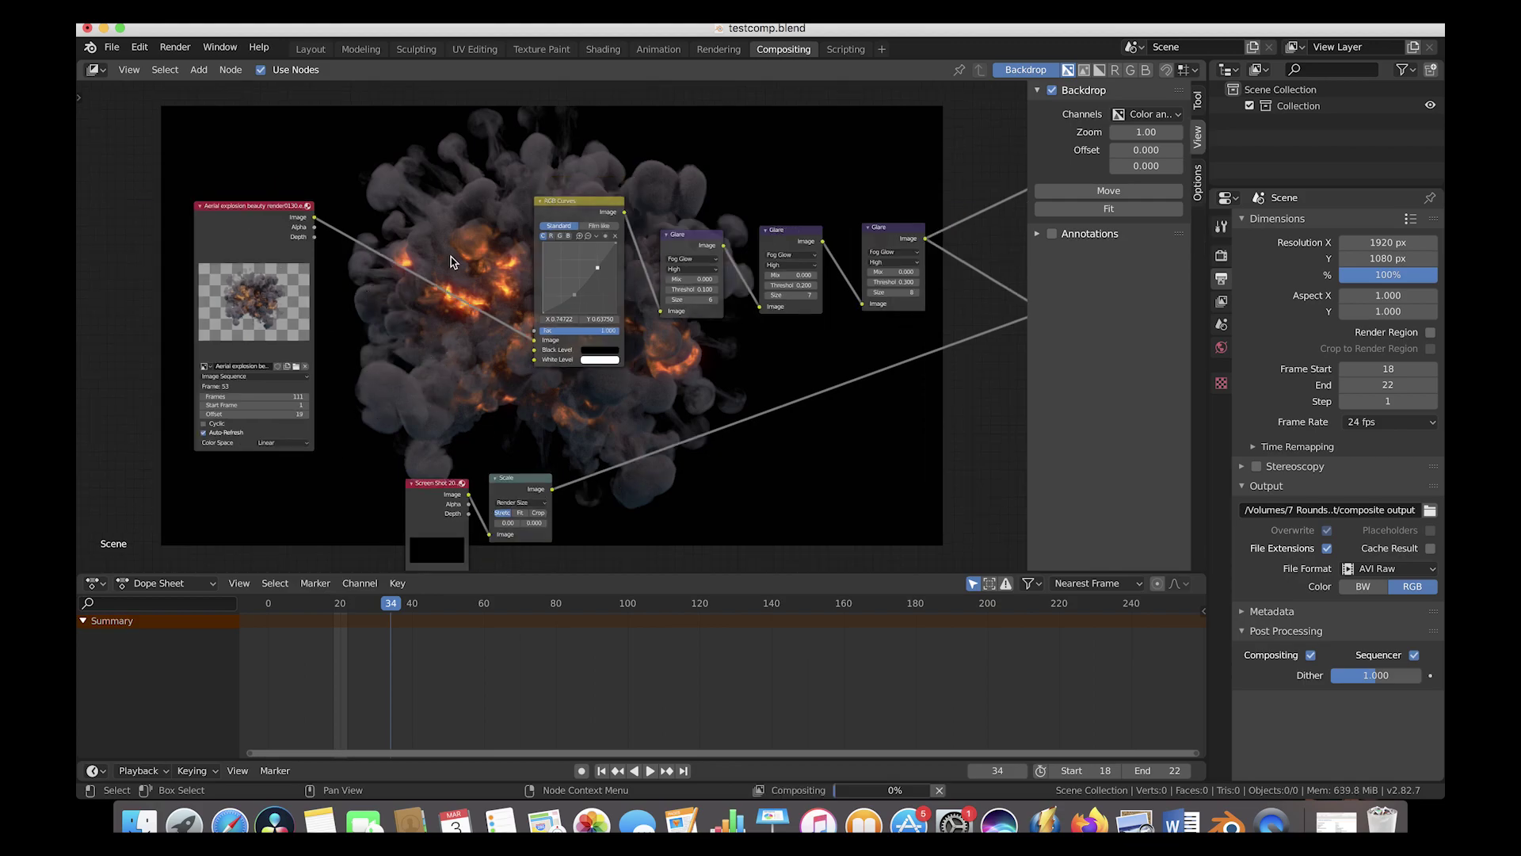
{"action": "scroll", "coordinate": [427, 317], "scroll_direction": "down", "scroll_amount": 2}
{"action": "scroll", "coordinate": [422, 317], "scroll_direction": "down", "scroll_amount": 1}
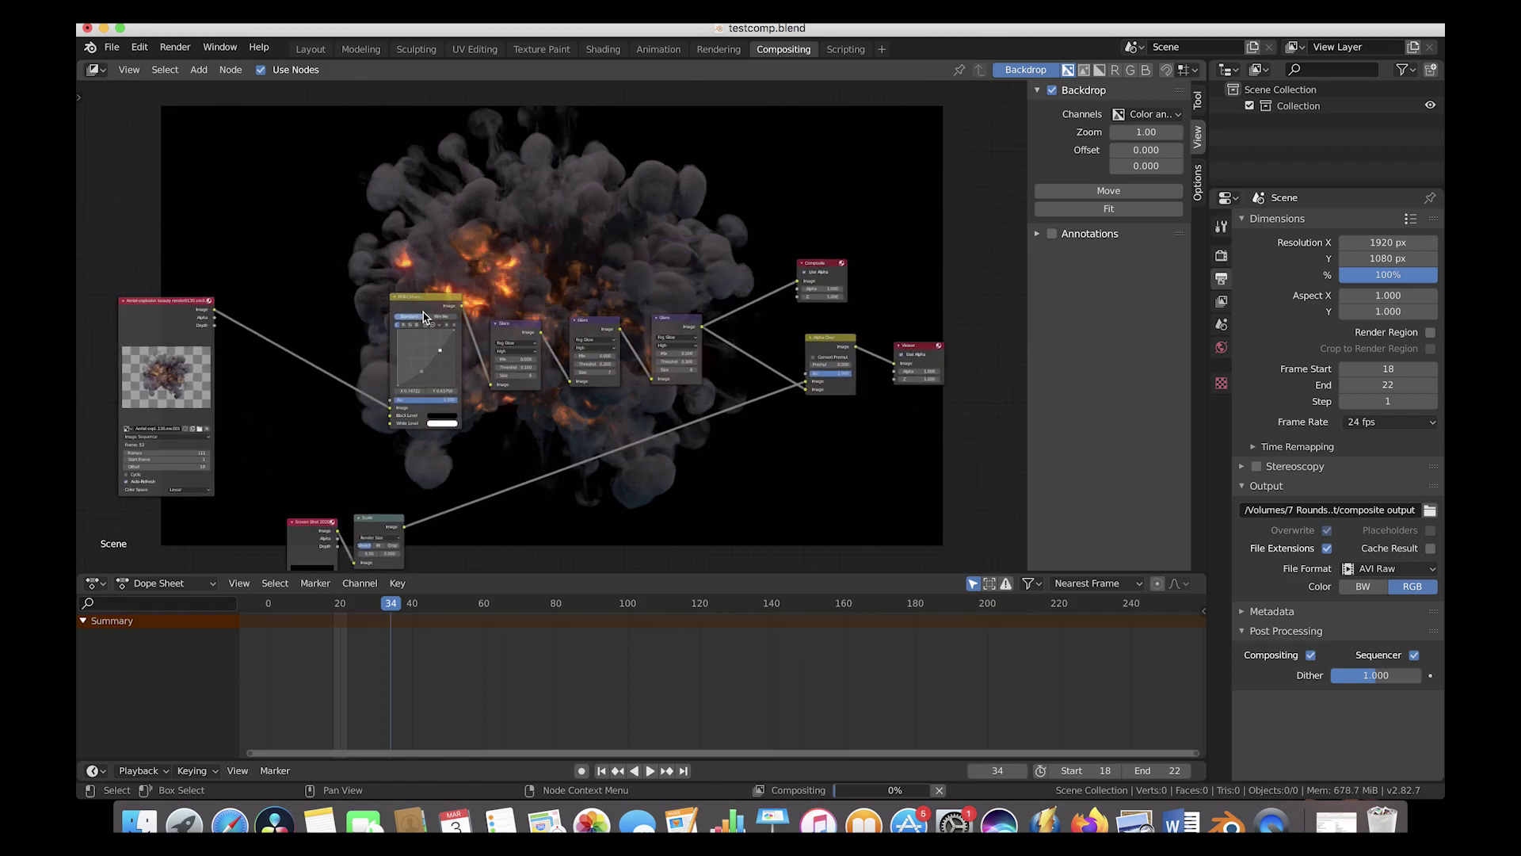
{"action": "scroll", "coordinate": [422, 317], "scroll_direction": "right", "scroll_amount": 3}
{"action": "scroll", "coordinate": [423, 317], "scroll_direction": "left", "scroll_amount": 2}
{"action": "scroll", "coordinate": [423, 319], "scroll_direction": "left", "scroll_amount": 2}
{"action": "scroll", "coordinate": [422, 317], "scroll_direction": "left", "scroll_amount": 2}
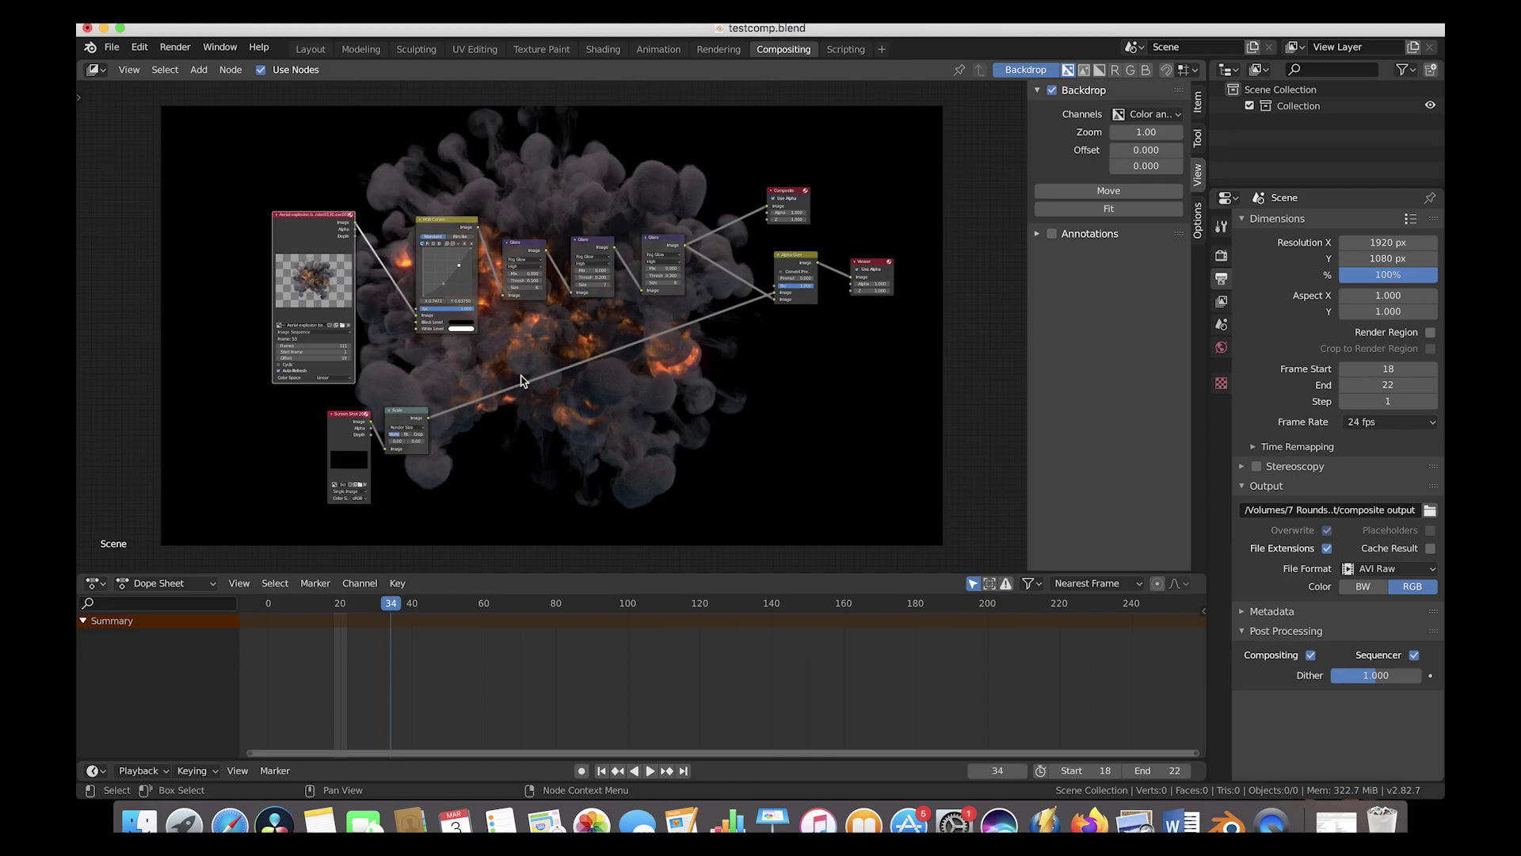
Select RGB Curves and link the Image node's Image output directly to the Viewer's input.
{"action": "scroll", "coordinate": [558, 390], "scroll_direction": "up", "scroll_amount": 5}
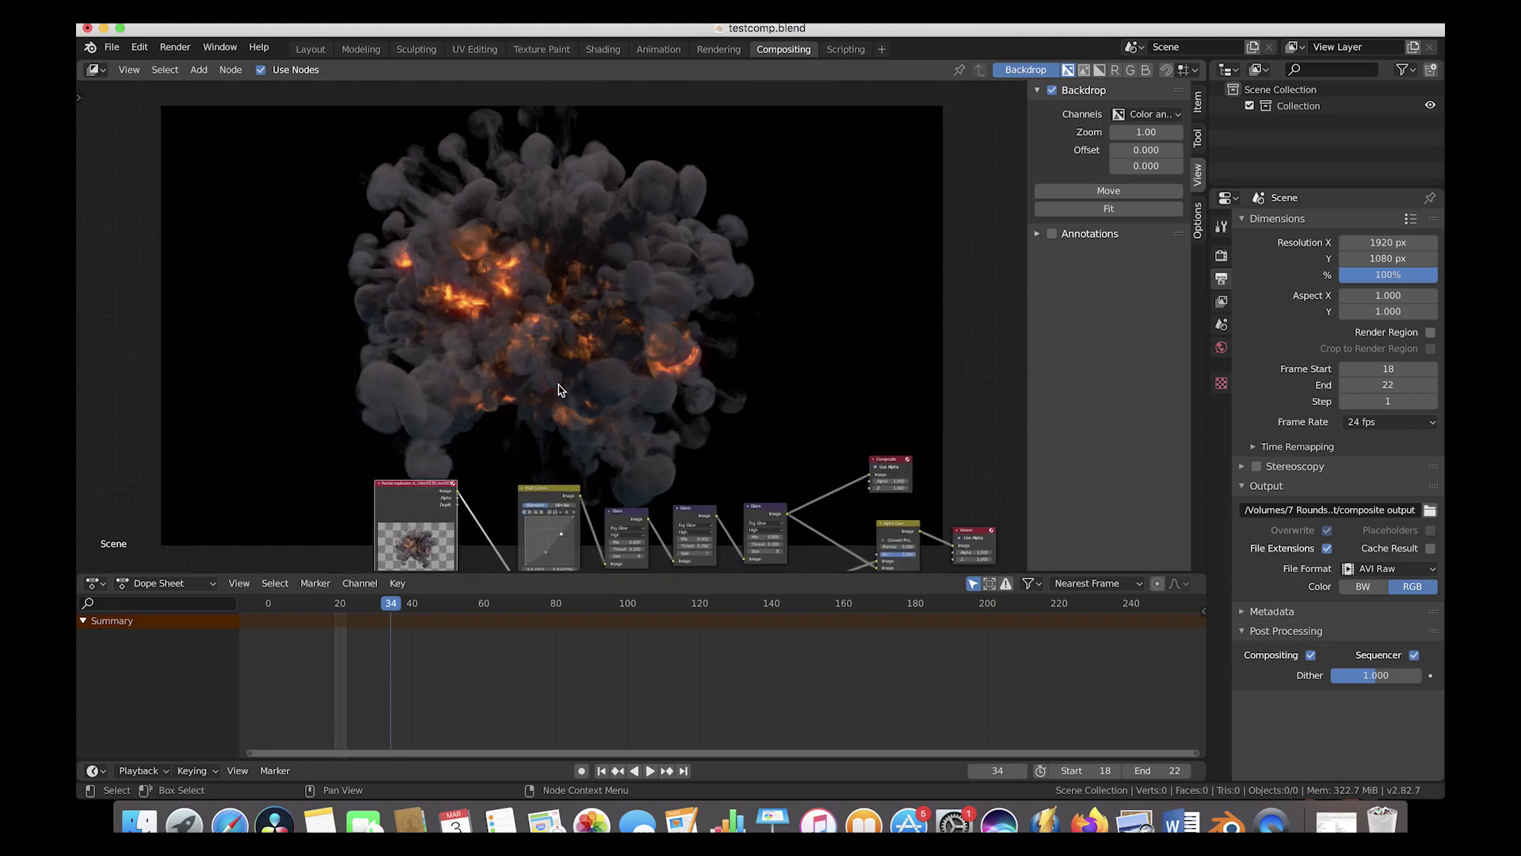
{"action": "scroll", "coordinate": [559, 390], "scroll_direction": "down", "scroll_amount": 4}
{"action": "left_click", "coordinate": [477, 277]}
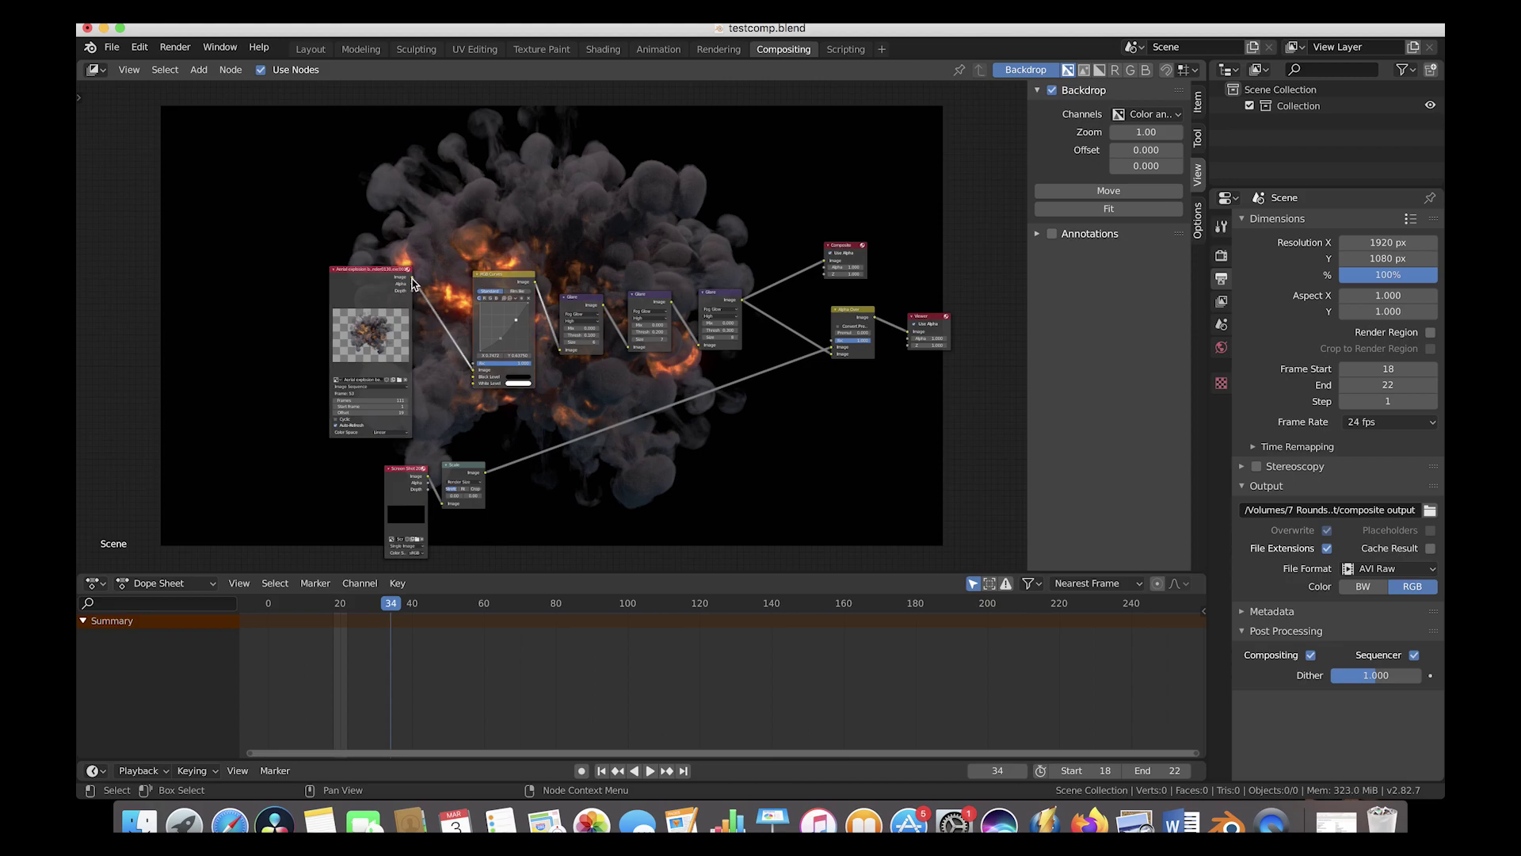
{"action": "left_click_drag", "start_coordinate": [412, 279], "coordinate": [908, 332]}
{"action": "scroll", "coordinate": [633, 193], "scroll_direction": "up", "scroll_amount": 5}
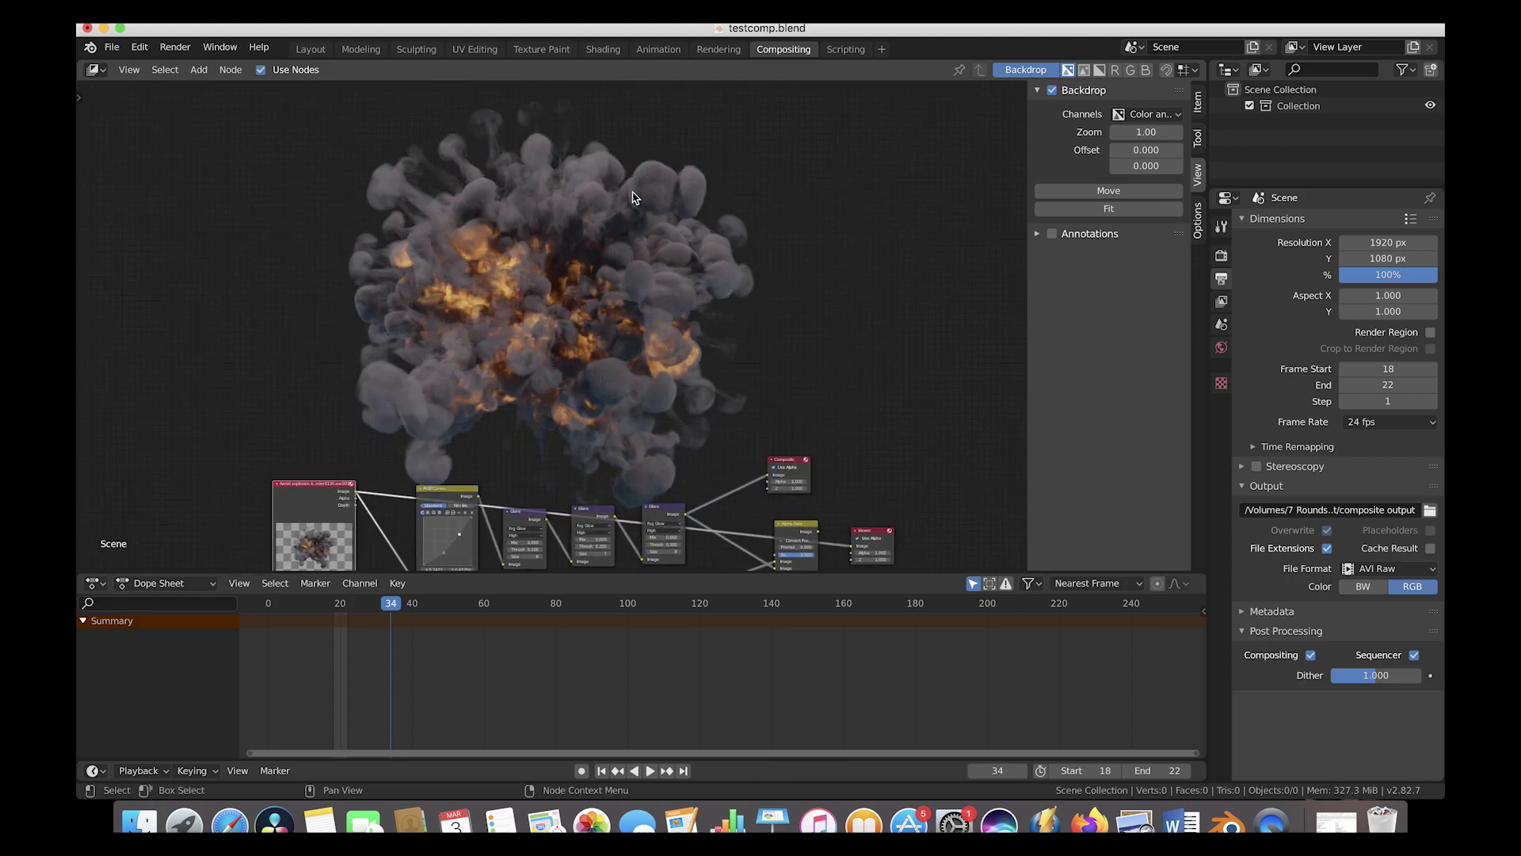
{"action": "scroll", "coordinate": [631, 197], "scroll_direction": "down", "scroll_amount": 6}
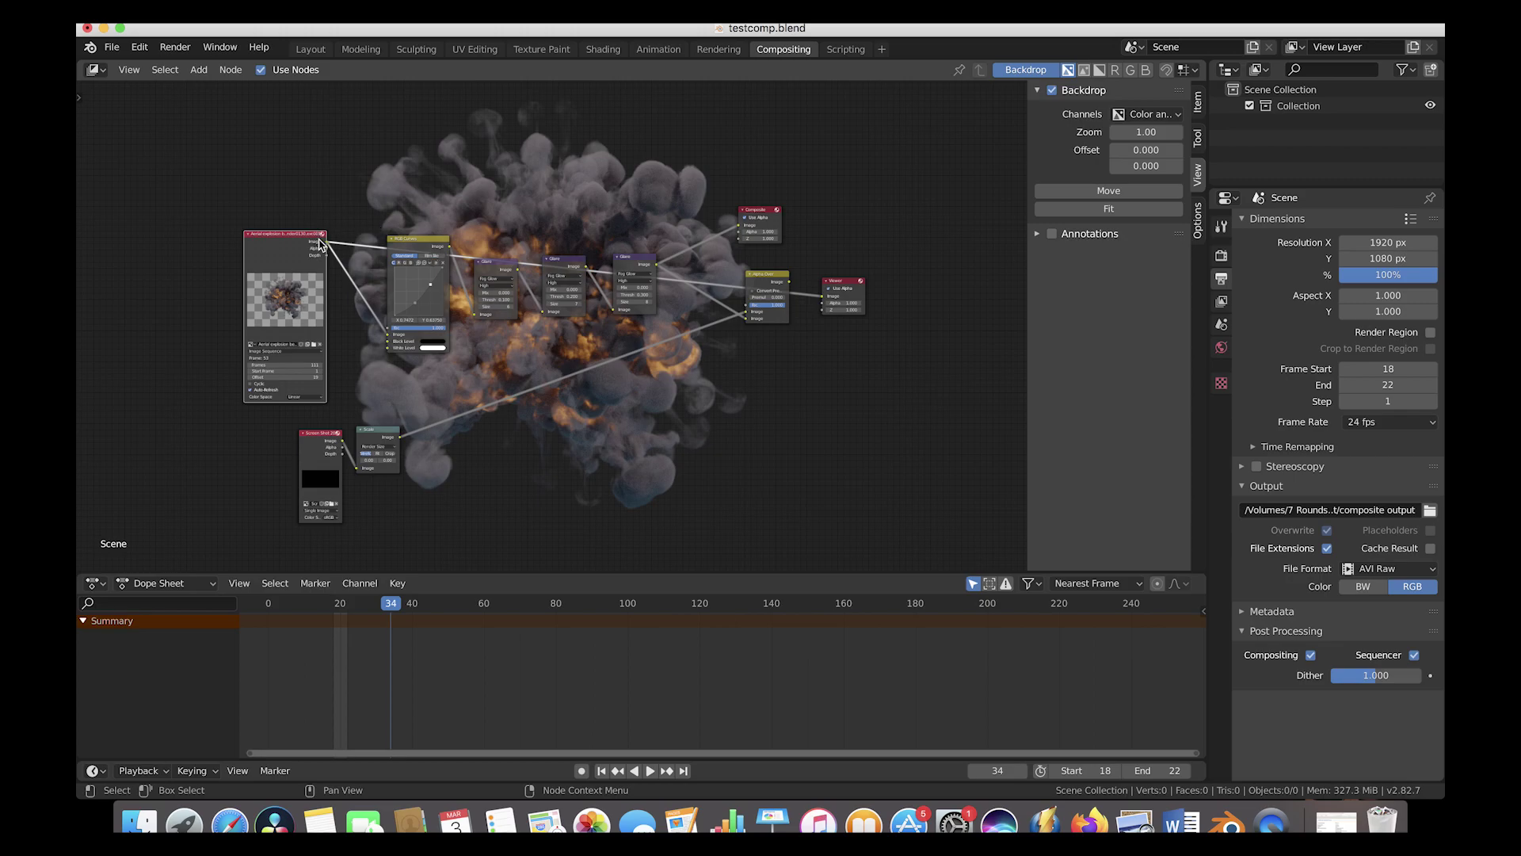